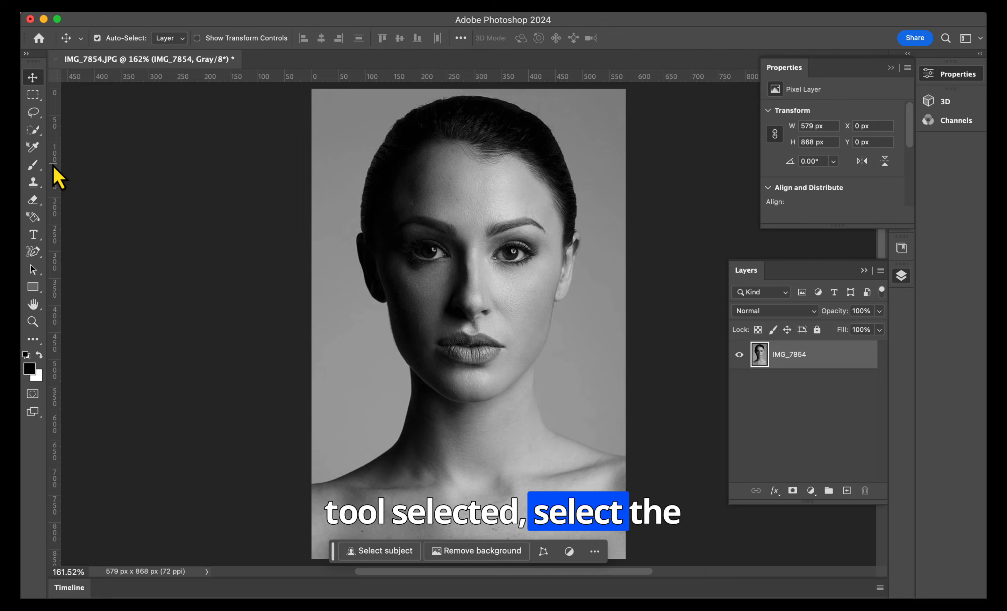
# Select the woman with Select Subject and subtract the shoulders, neck and area beneath the jaw using Quick Selection at brush size 7.
pyautogui.click(33, 130)
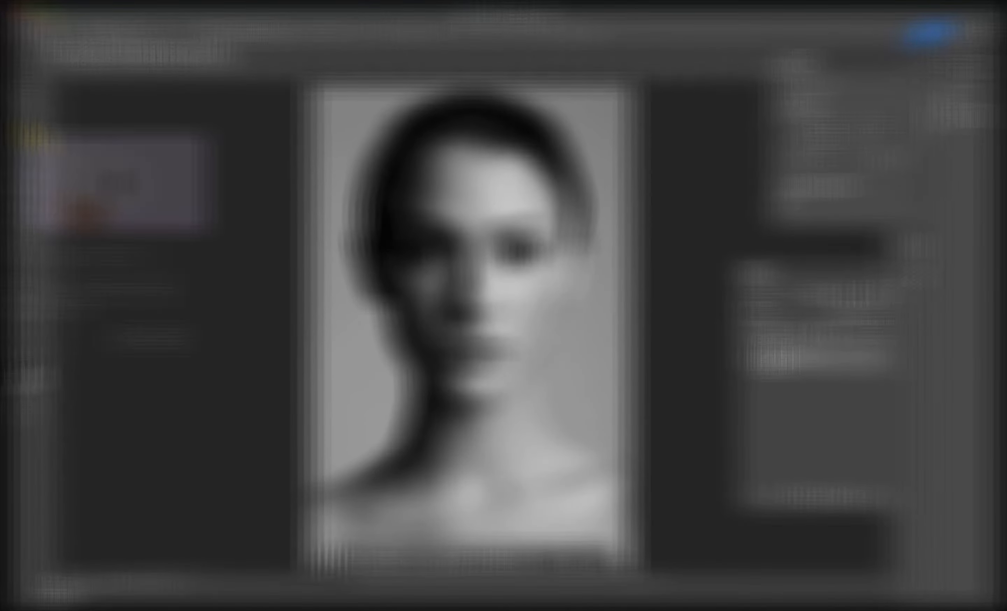
pyautogui.click(416, 38)
pyautogui.keyDown('alt'); pyautogui.click(623, 410); pyautogui.keyUp('alt')
pyautogui.scroll(5, 623, 410)
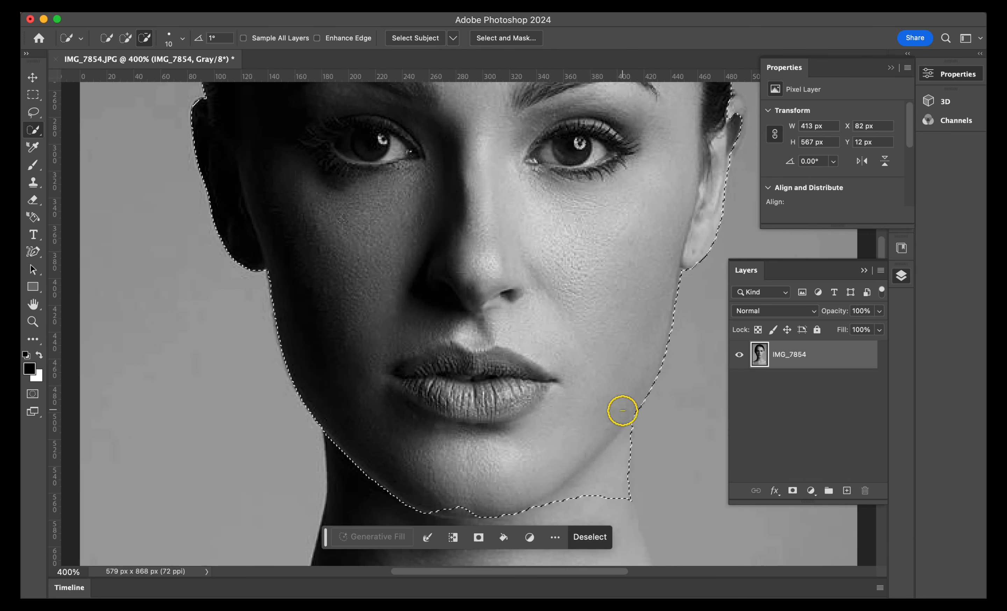
pyautogui.press('[')
pyautogui.press('[')
pyautogui.scroll(-3, 656, 447)
pyautogui.moveTo(645, 412)
pyautogui.mouseDown()
pyautogui.moveTo(591, 405)
pyautogui.moveTo(580, 418)
pyautogui.moveTo(592, 401)
pyautogui.mouseUp()
# Refine the head selection by adding the chin, trimming the excess along the jaw and adding the edge of the lit ear.
pyautogui.click(125, 38)
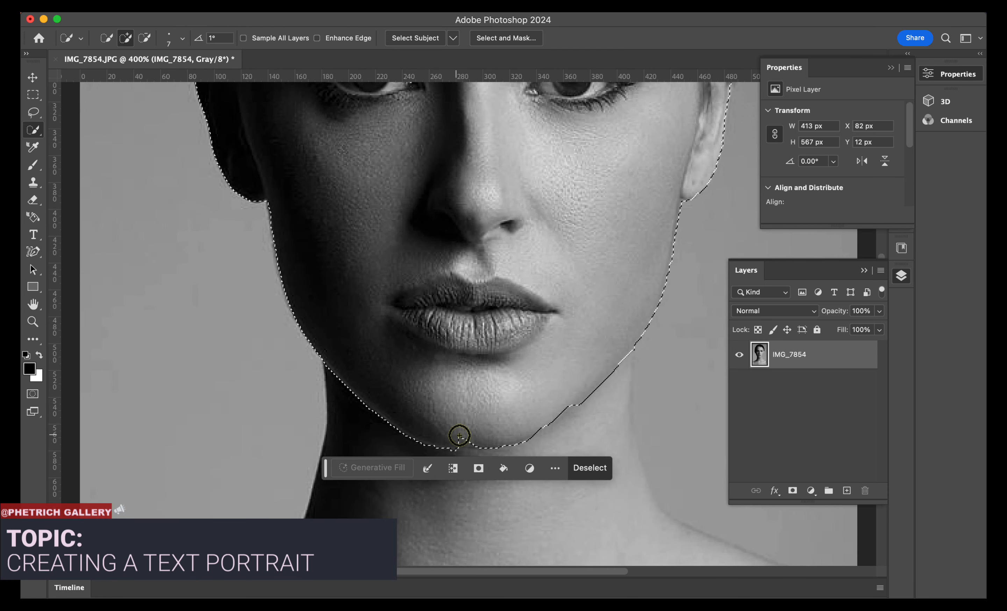
pyautogui.moveTo(459, 434); pyautogui.dragTo(555, 407)
pyautogui.click(580, 392)
pyautogui.click(144, 38)
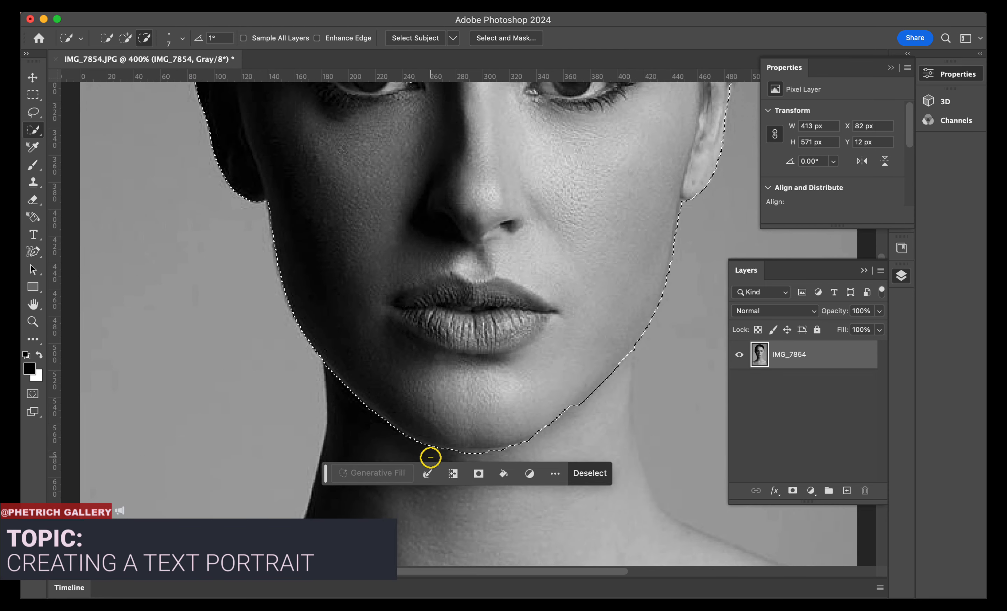
pyautogui.moveTo(597, 394); pyautogui.dragTo(641, 358)
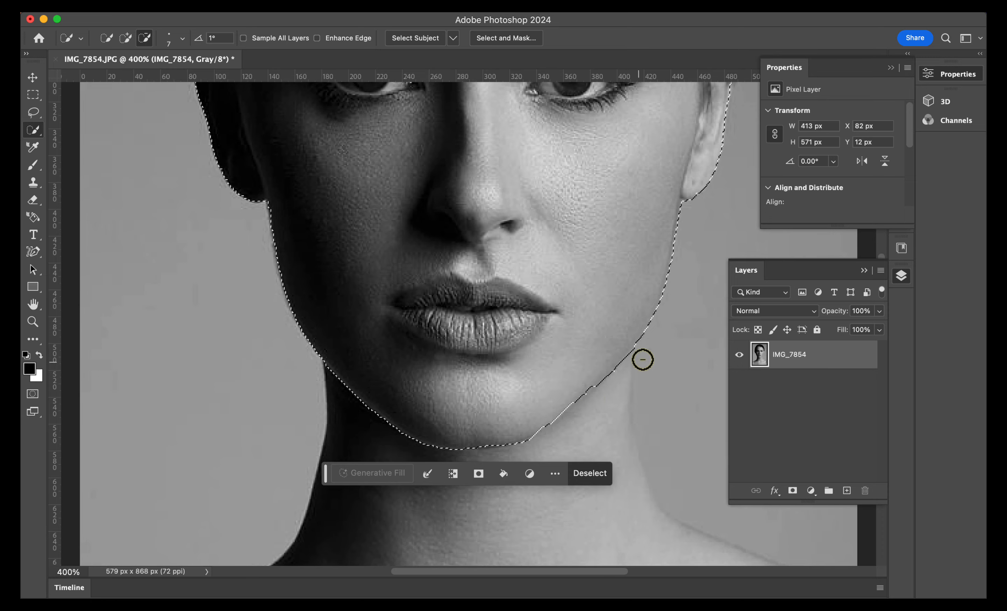
pyautogui.scroll(5, 453, 288)
pyautogui.click(125, 38)
pyautogui.moveTo(713, 244); pyautogui.dragTo(691, 330)
pyautogui.press('super+0')
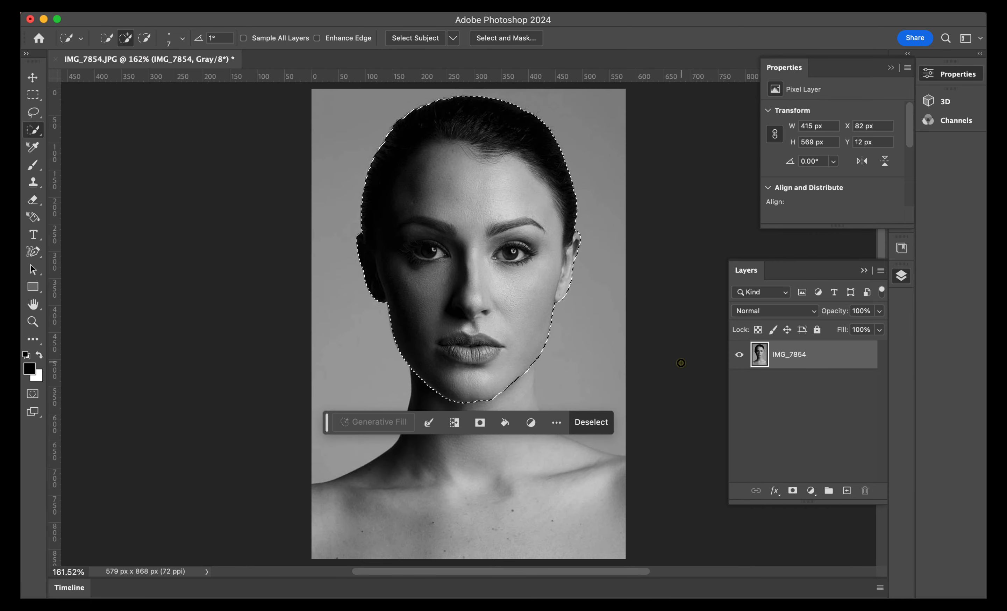
# Create a layer mask from the head selection and apply it to the IMG_7854 layer.
pyautogui.rightClick(478, 192)
pyautogui.click(480, 423)
pyautogui.rightClick(785, 355)
pyautogui.click(823, 401)
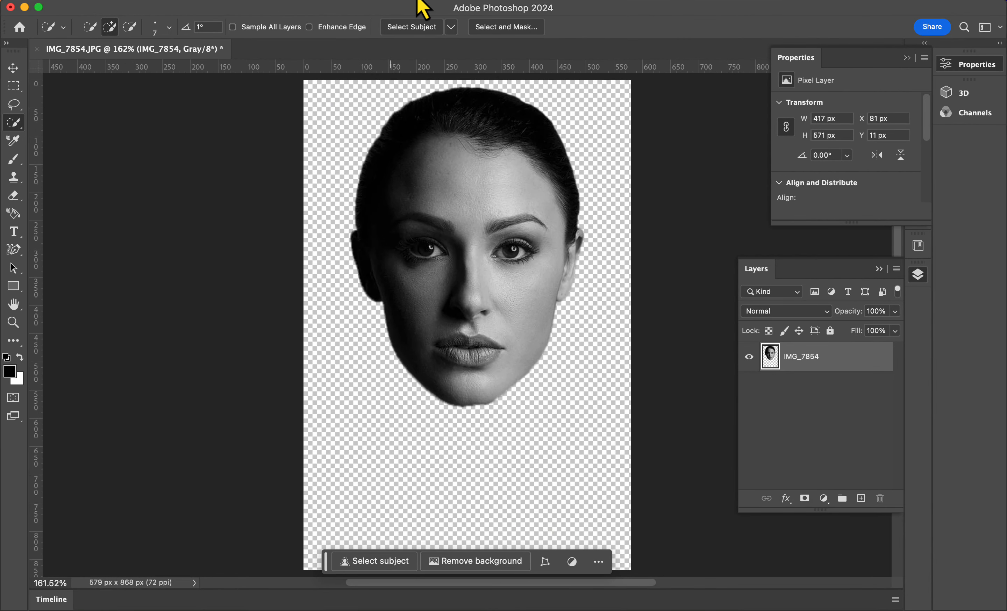
# Place a vertical guide at the horizontal centre of the canvas, at about 290 px.
pyautogui.click(417, 1)
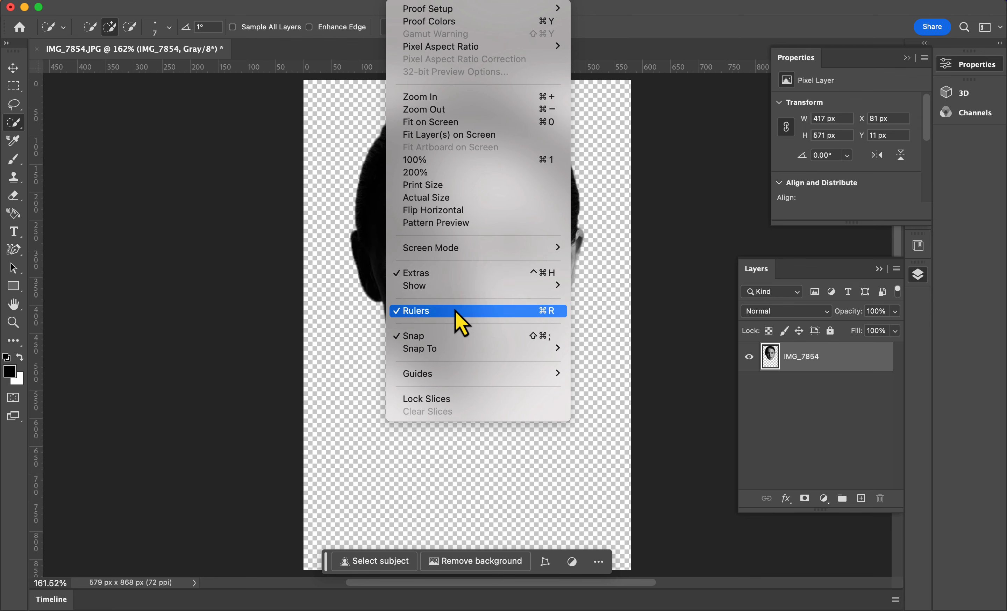
pyautogui.click(247, 264)
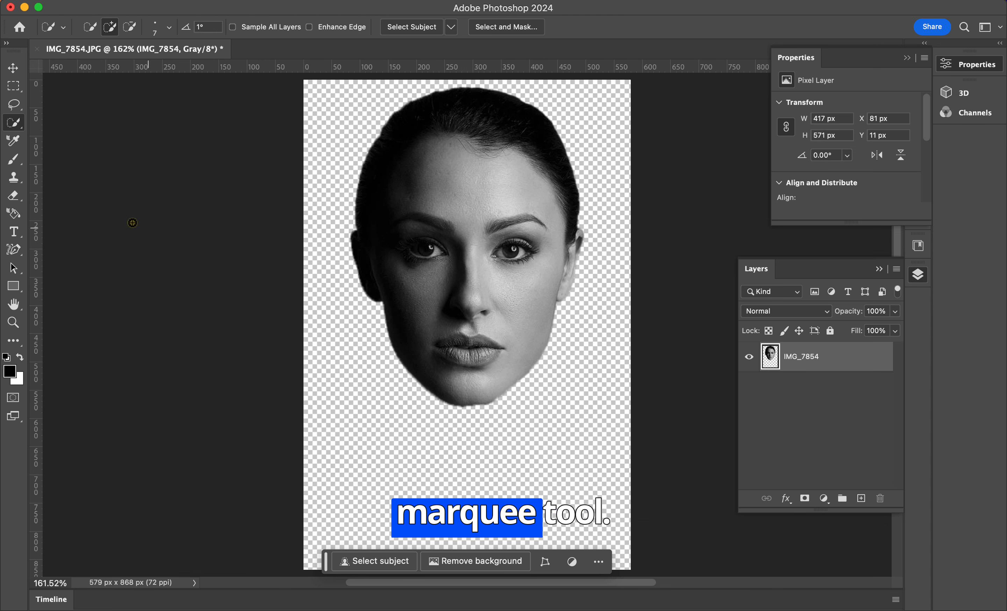
pyautogui.click(18, 92)
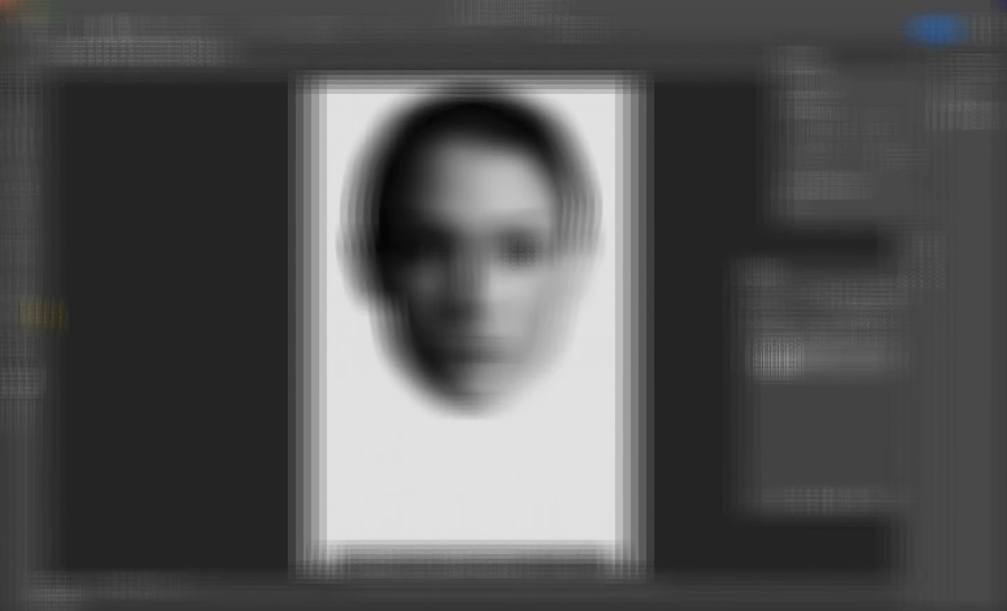
pyautogui.moveTo(35, 305); pyautogui.dragTo(463, 293)
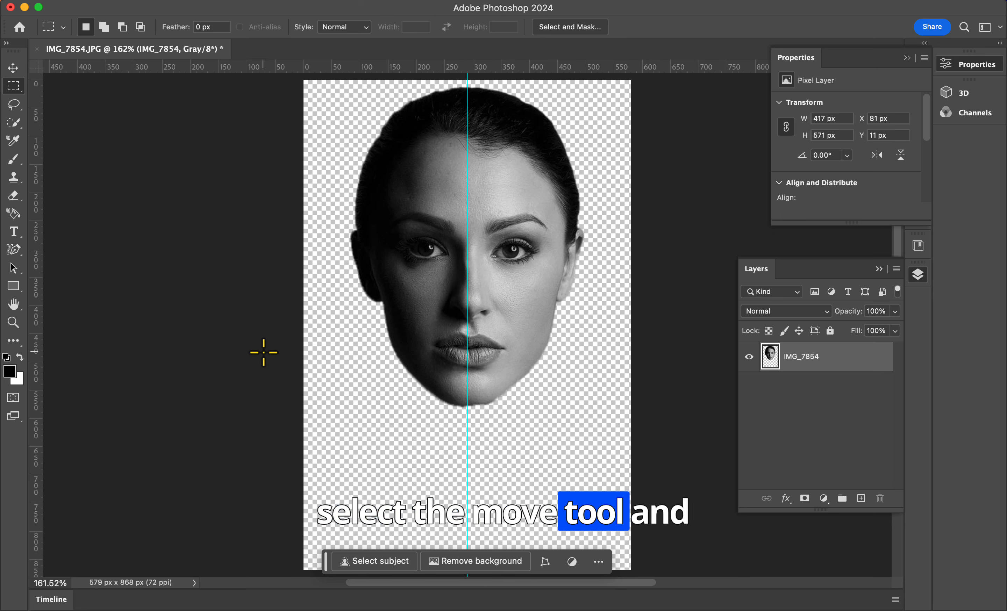
# Set the head layer's width to 433 px and its X position to 64 px.
pyautogui.click(19, 73)
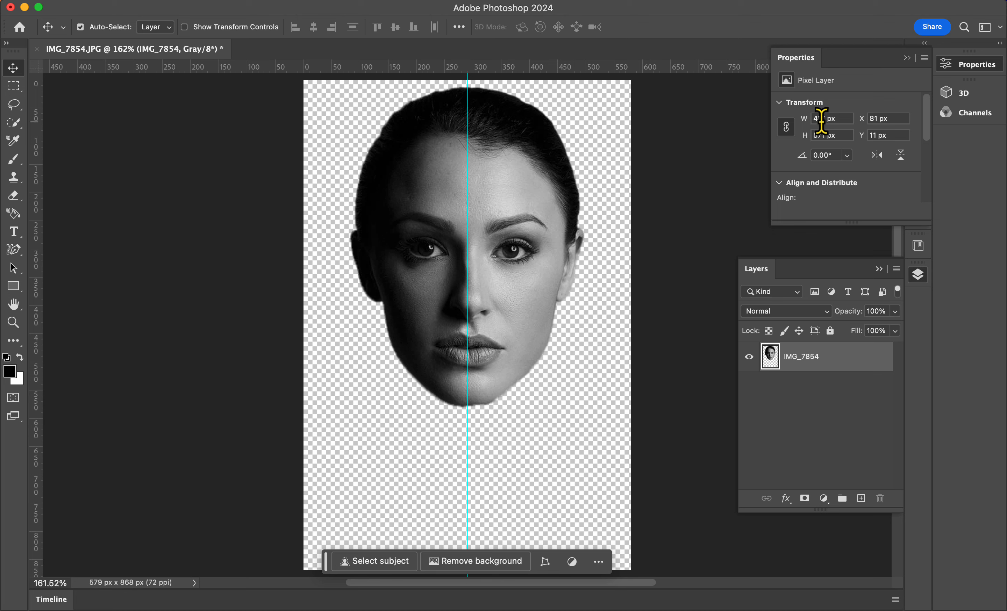
pyautogui.write('433')
pyautogui.press('Return')
pyautogui.click(877, 117)
pyautogui.write('64')
pyautogui.press('Return')
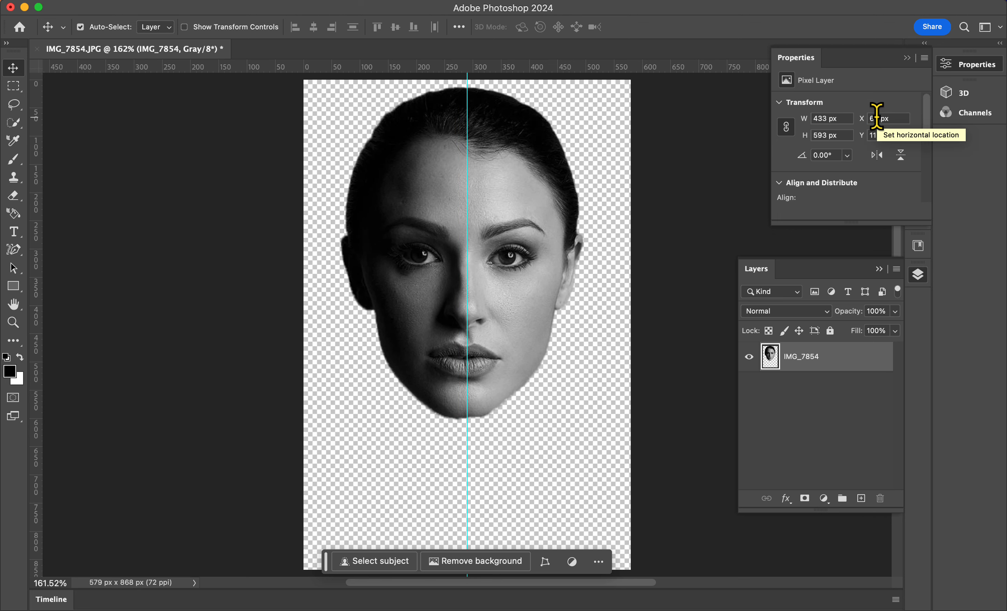
# Set the head layer's height to 590 px and its Y position to 91 px.
pyautogui.click(825, 135)
pyautogui.write('590')
pyautogui.press('Return')
pyautogui.click(878, 137)
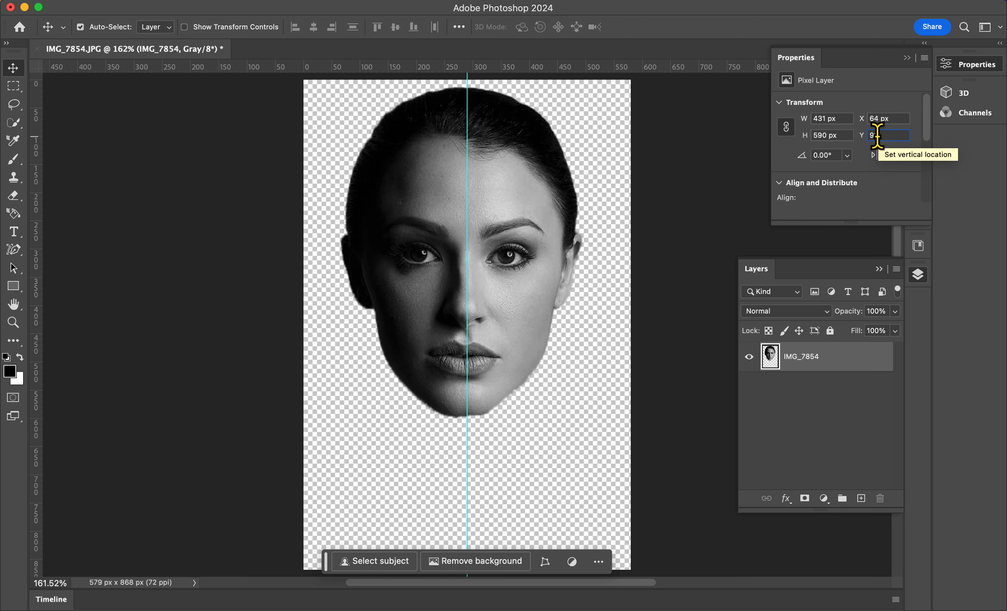
pyautogui.write('9')
pyautogui.press('Return')
pyautogui.click(819, 411)
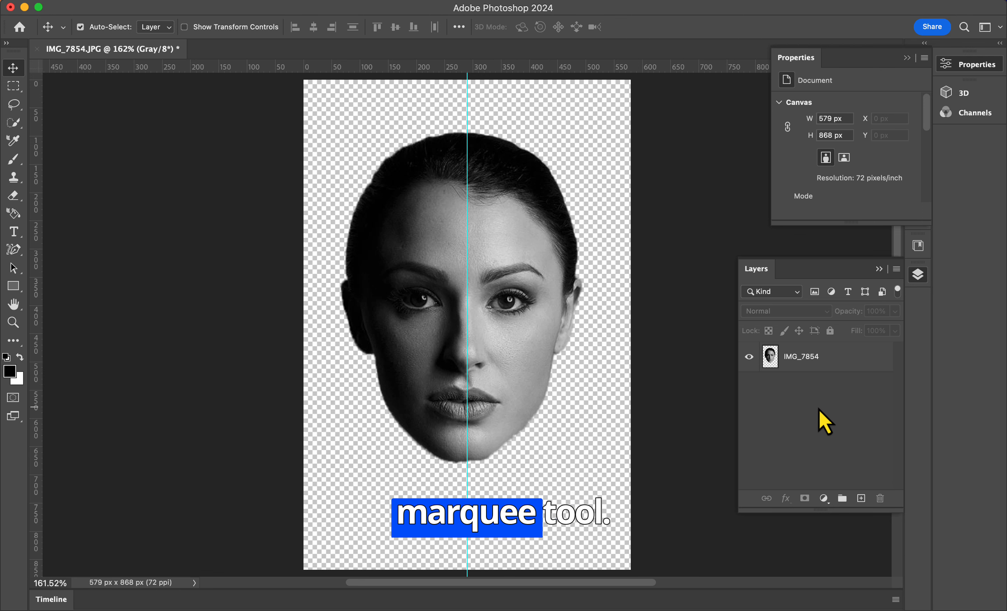
# Make a rectangular selection of about 290 x 759 px over the shadowed half of the face up to the guide and mask the layer with it.
pyautogui.click(13, 86)
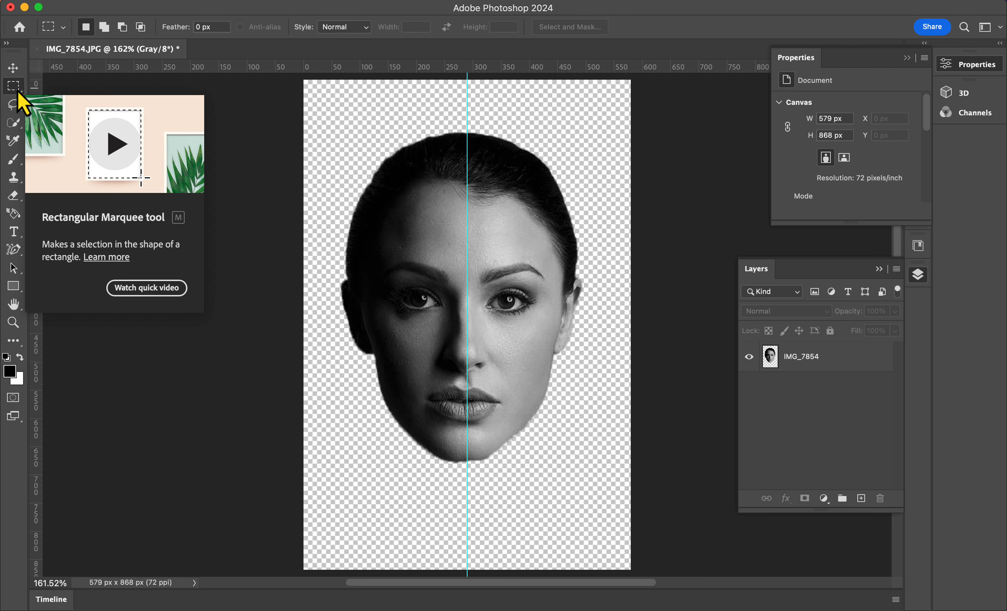
pyautogui.moveTo(310, 92); pyautogui.dragTo(466, 510)
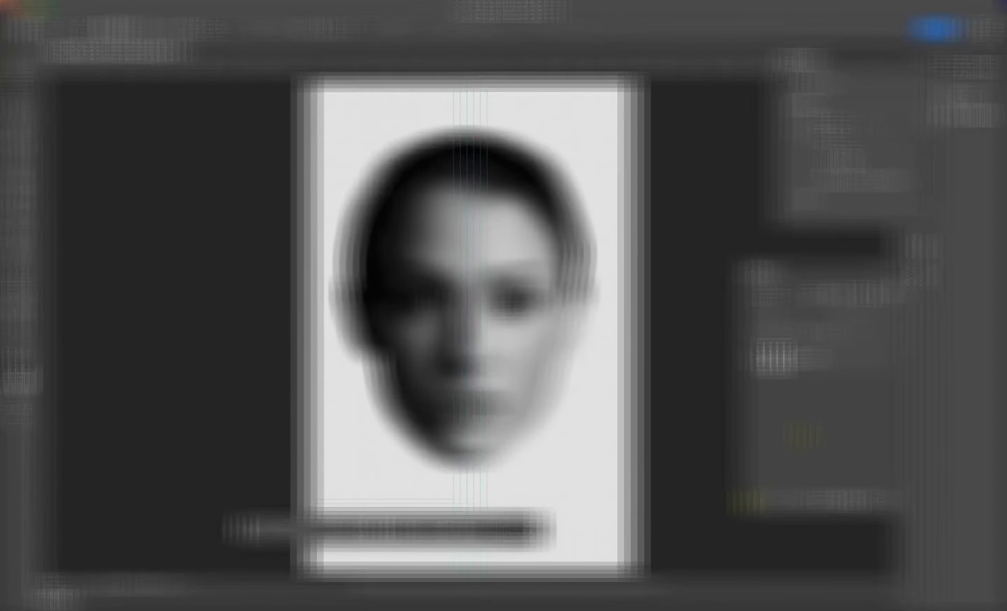
pyautogui.click(846, 368)
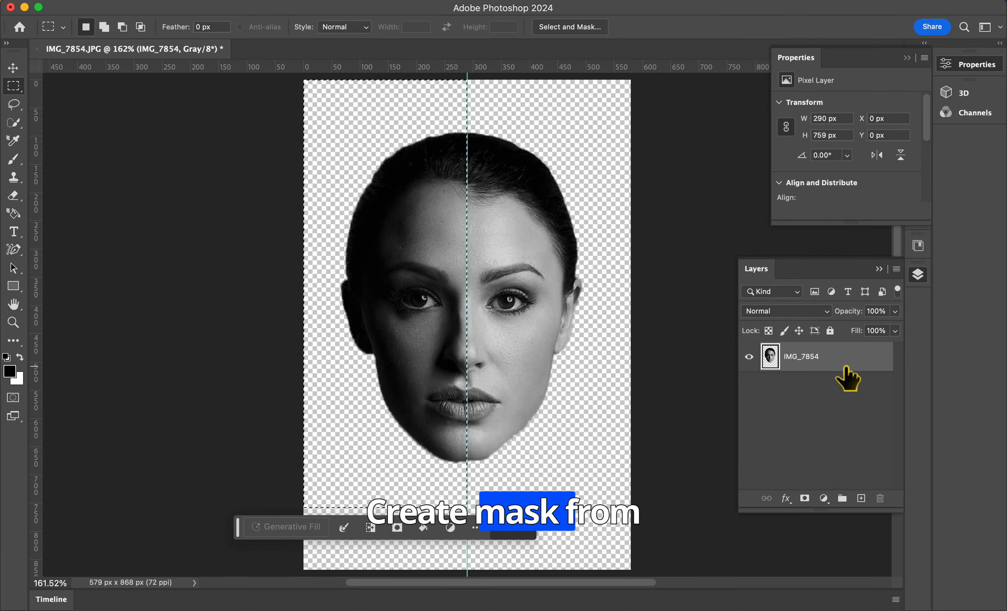
pyautogui.click(805, 499)
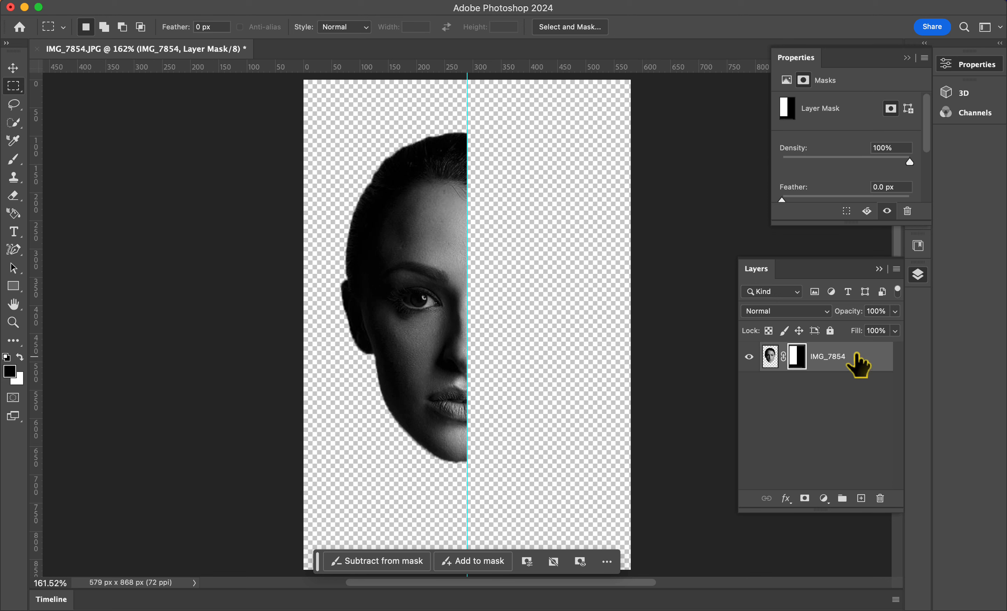
# Duplicate the masked IMG_7854 layer and hide the original.
pyautogui.press('super+2')
pyautogui.press('super+j')
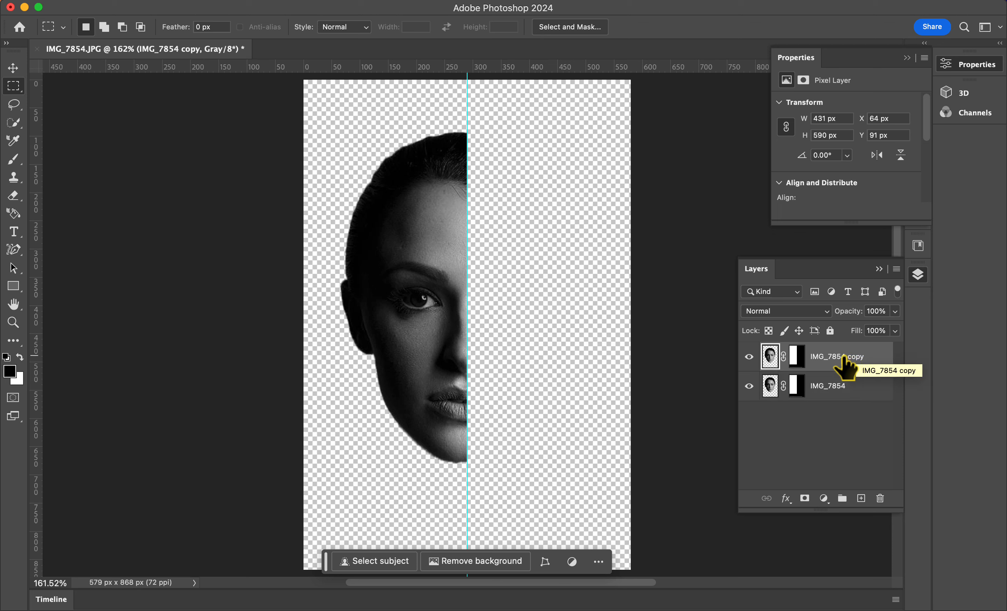
pyautogui.click(820, 387)
pyautogui.click(750, 386)
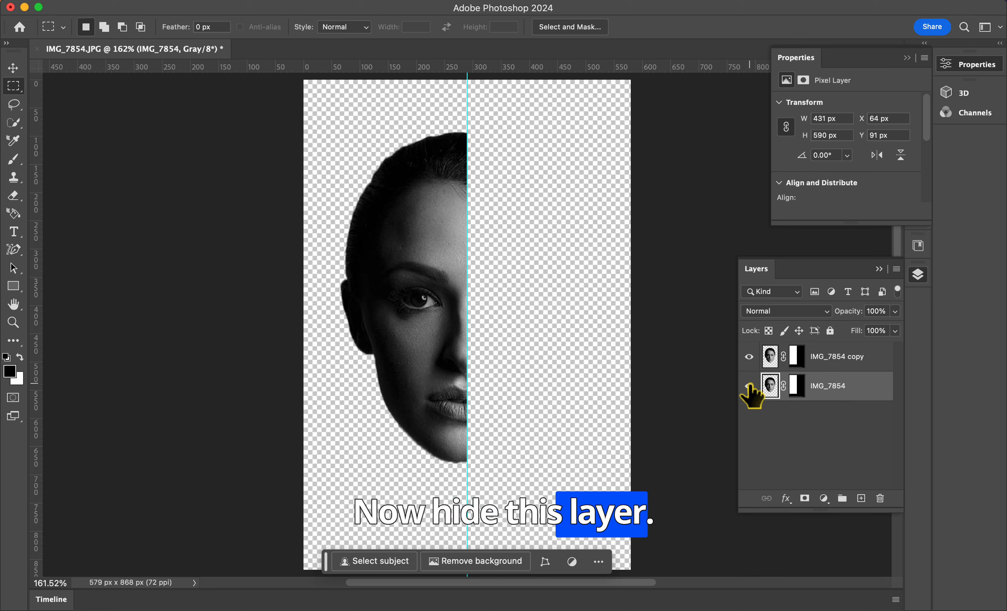
# Flip the IMG_7854 copy layer horizontally with Free Transform.
pyautogui.click(829, 359)
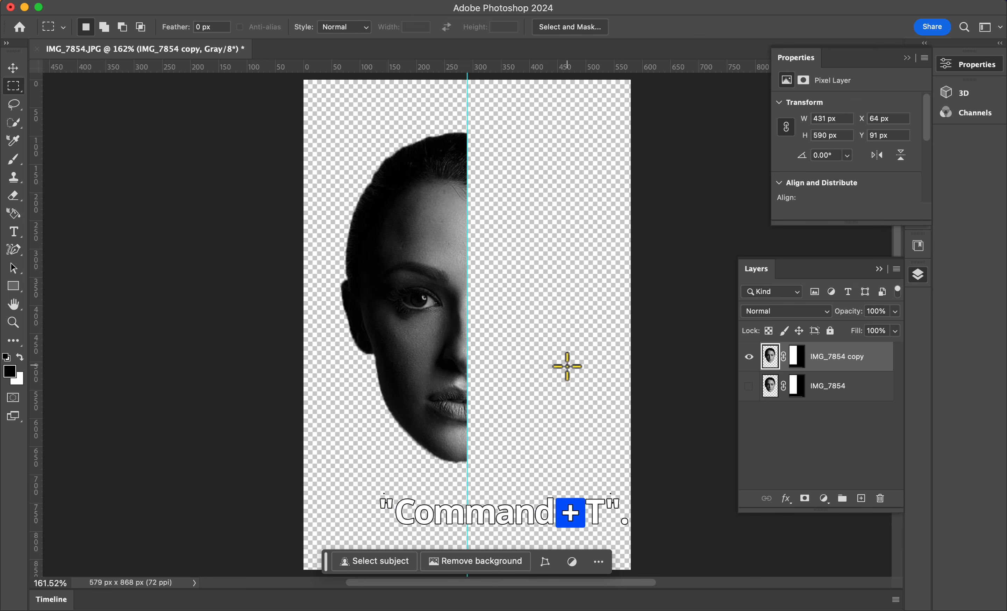
pyautogui.press('super+t')
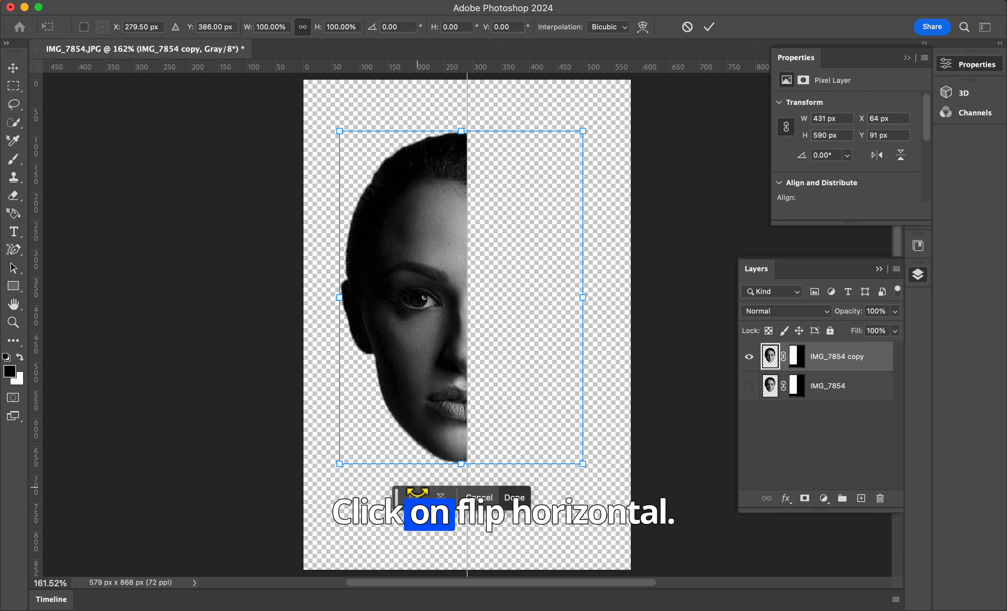
pyautogui.click(414, 498)
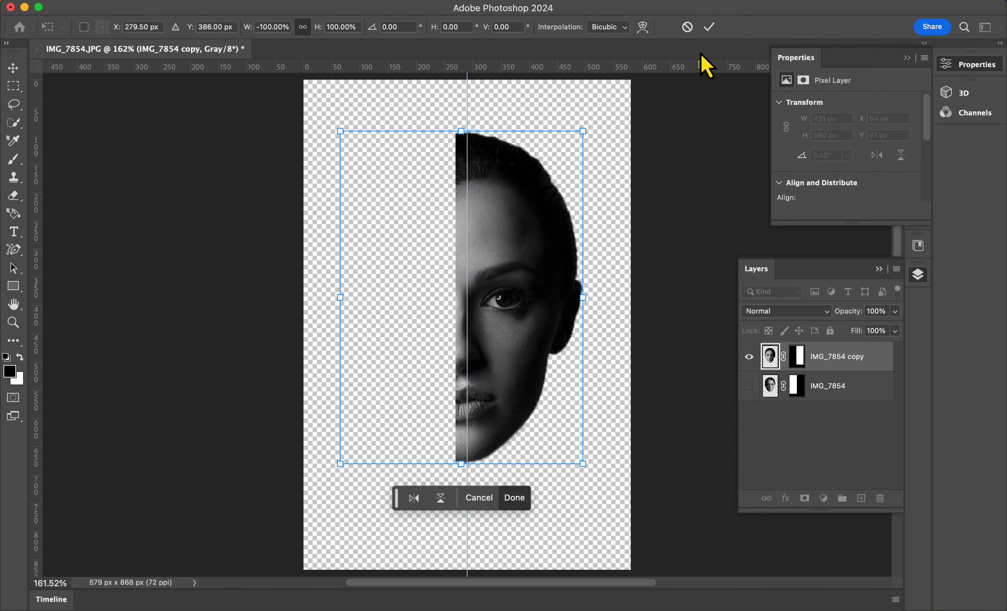
pyautogui.click(710, 27)
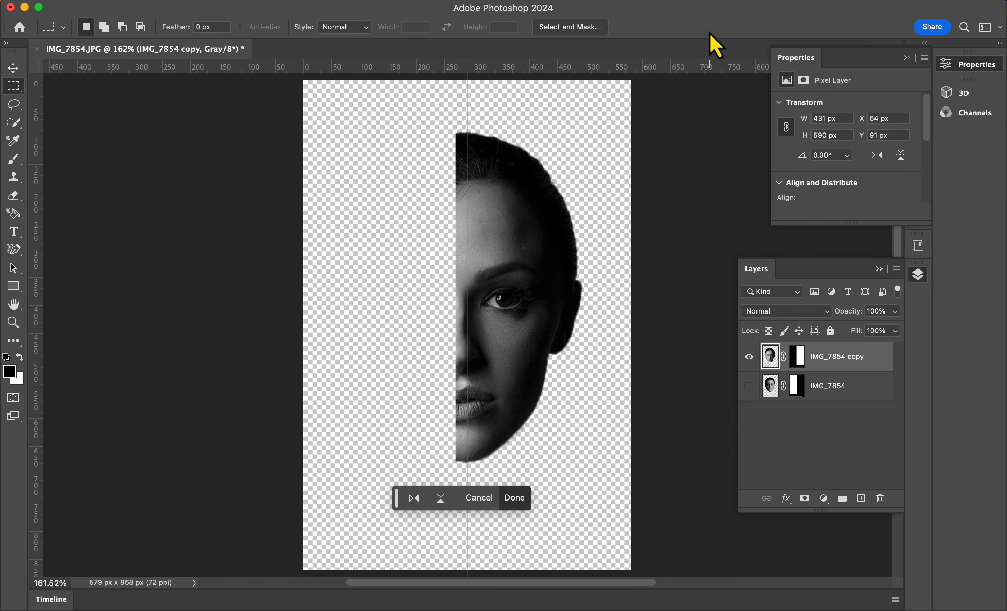
# Move the flipped half-face copy 20 px to the right so its cut edge meets the centre guide.
pyautogui.click(15, 68)
pyautogui.press('Right')
pyautogui.press('Right')
pyautogui.press('Right')
pyautogui.press('Right')
pyautogui.press('Right')
pyautogui.press('Right')
pyautogui.press('Right')
pyautogui.press('Right')
pyautogui.press('Right')
pyautogui.press('Right')
pyautogui.press('Right')
pyautogui.press('Right')
pyautogui.press('Right')
pyautogui.press('Right')
pyautogui.press('Right')
pyautogui.press('Right')
pyautogui.press('Right')
pyautogui.press('Right')
pyautogui.press('Right')
pyautogui.press('Right')
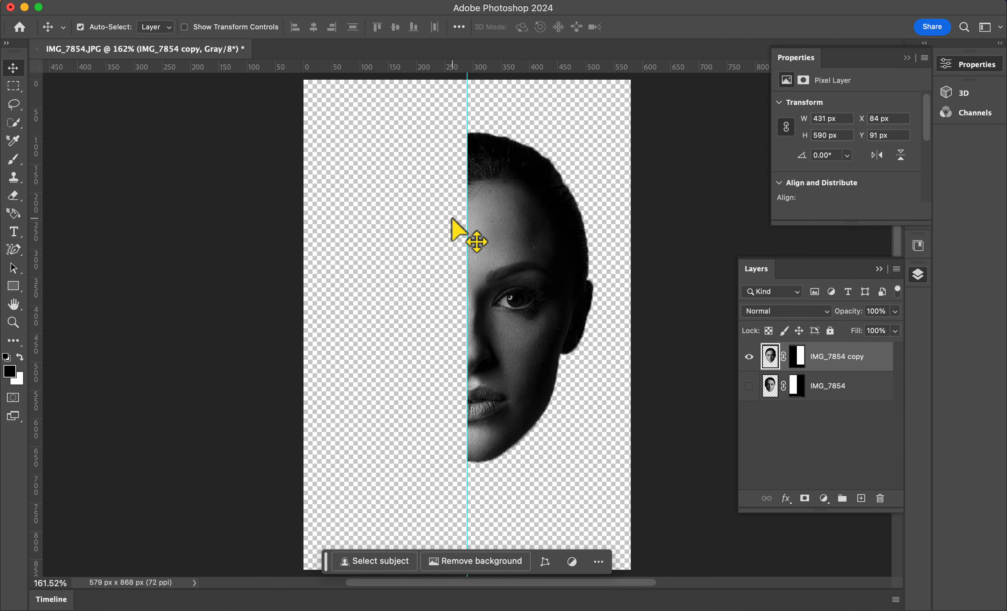
# Show the original half-face layer and keep the flipped copy hidden.
pyautogui.keyDown('alt'); pyautogui.click(749, 387); pyautogui.keyUp('alt')
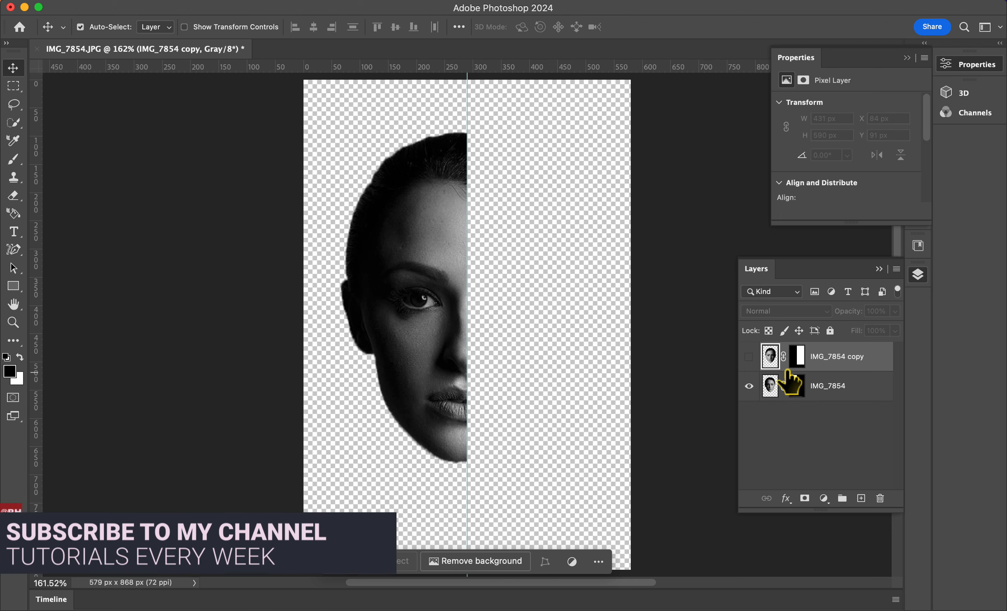
pyautogui.click(749, 356)
pyautogui.click(749, 356)
pyautogui.click(749, 357)
pyautogui.click(749, 356)
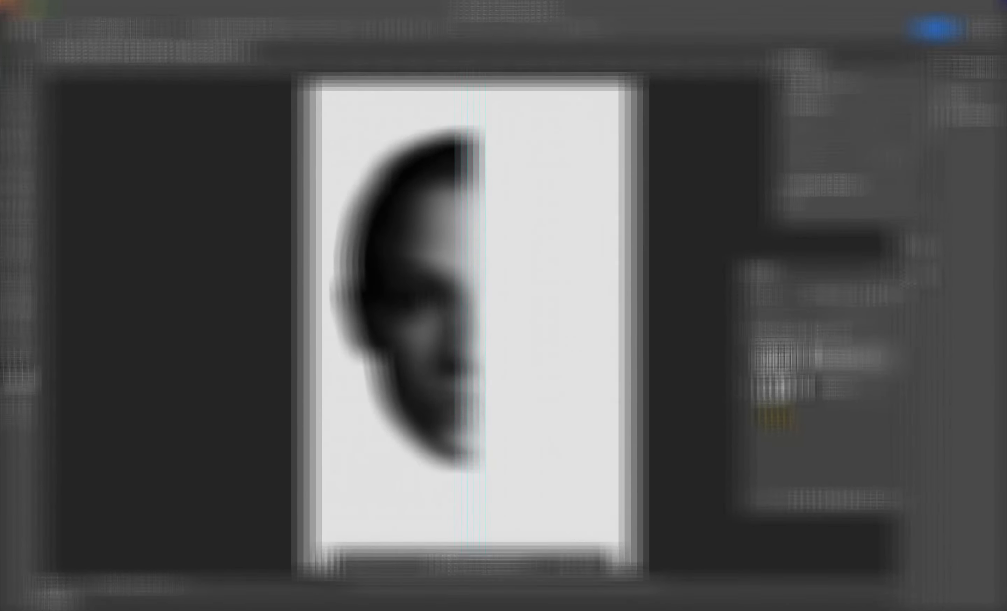
# Add a black (000000) Solid Color fill layer and move it beneath both face layers.
pyautogui.click(824, 498)
pyautogui.click(837, 290)
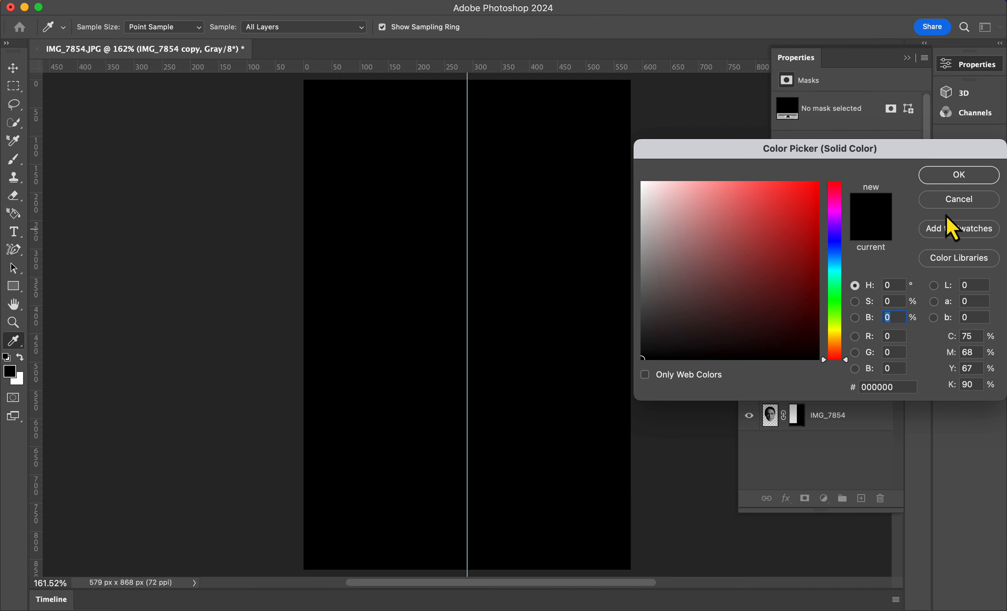
pyautogui.click(978, 176)
pyautogui.moveTo(803, 371); pyautogui.dragTo(839, 435)
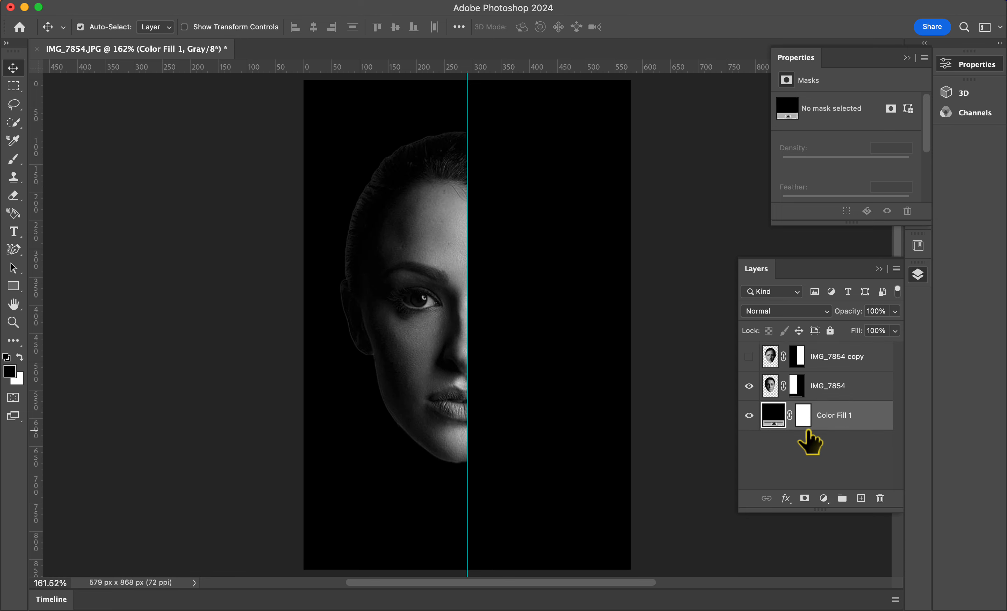
pyautogui.click(715, 5)
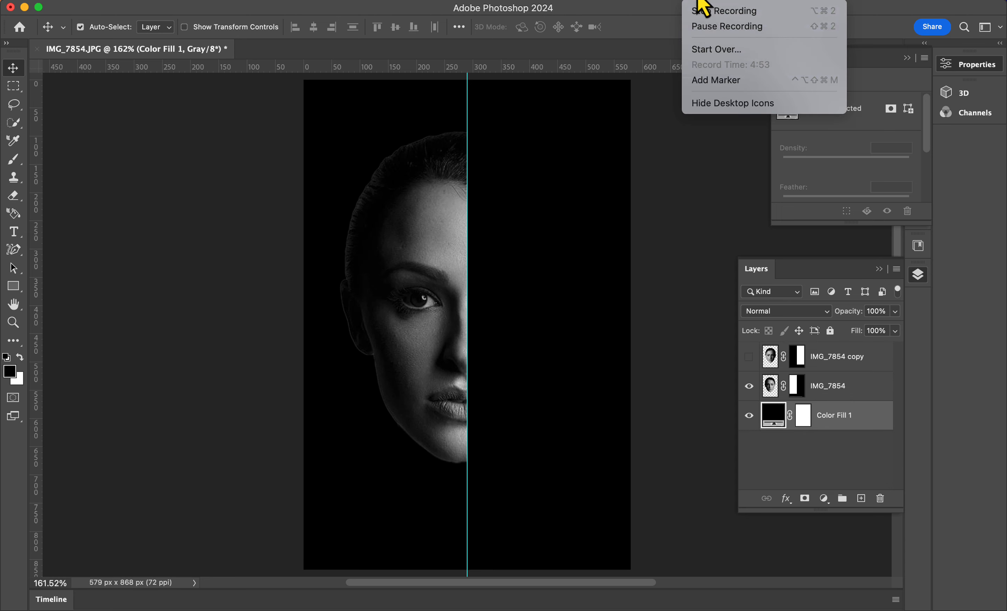
pyautogui.click(717, 27)
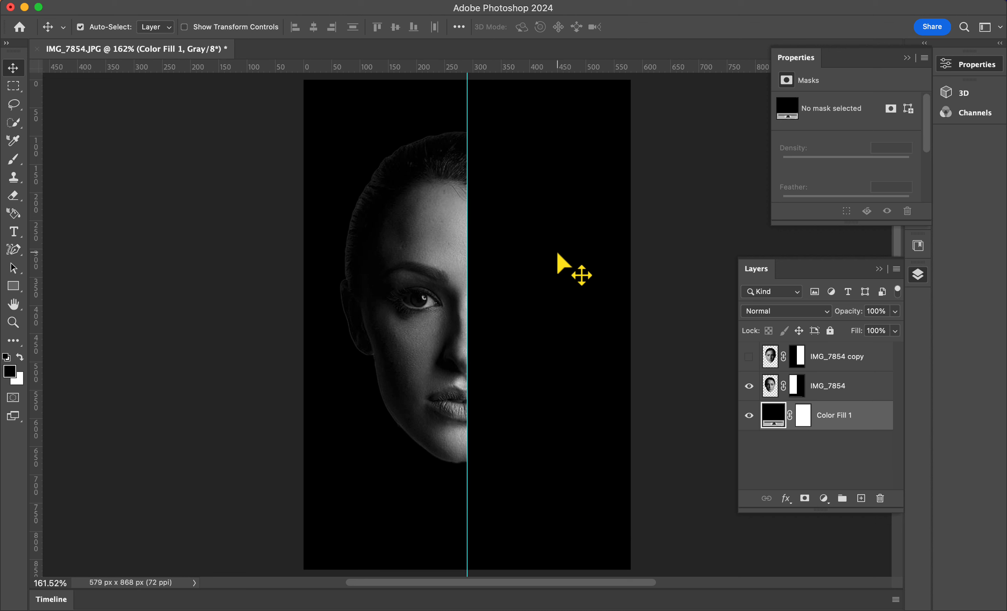
# Add white 75 pt Impact text "TO BE NICE OR NOT TO BE", one word per line, beside the half face and move it to X 314.62 px.
pyautogui.press('t')
pyautogui.click(488, 184)
pyautogui.write('TO')
pyautogui.press('Return')
pyautogui.write('BE')
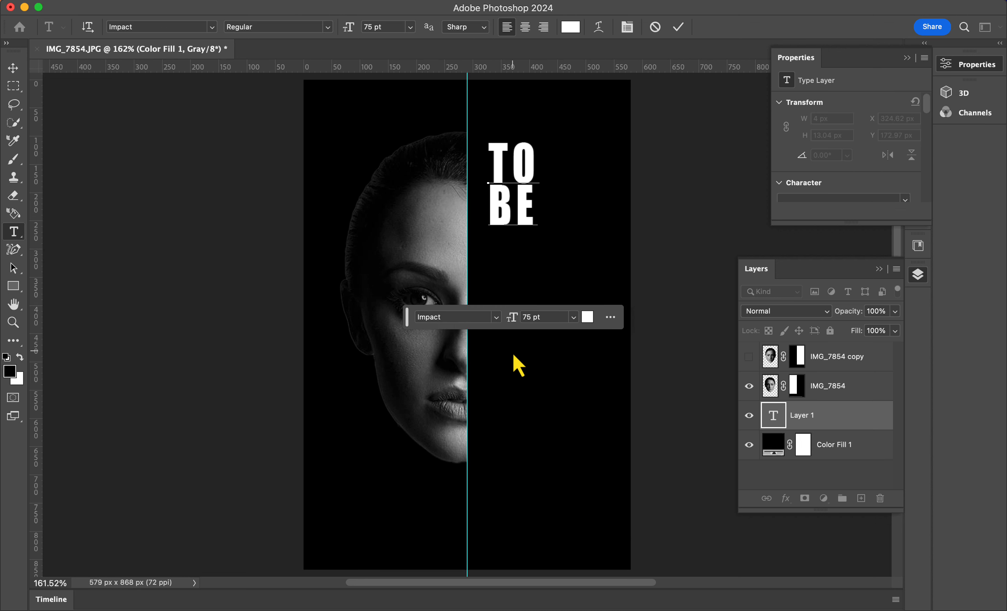
pyautogui.press('Return')
pyautogui.write('NICE OR NOT TO BE')
pyautogui.click(678, 27)
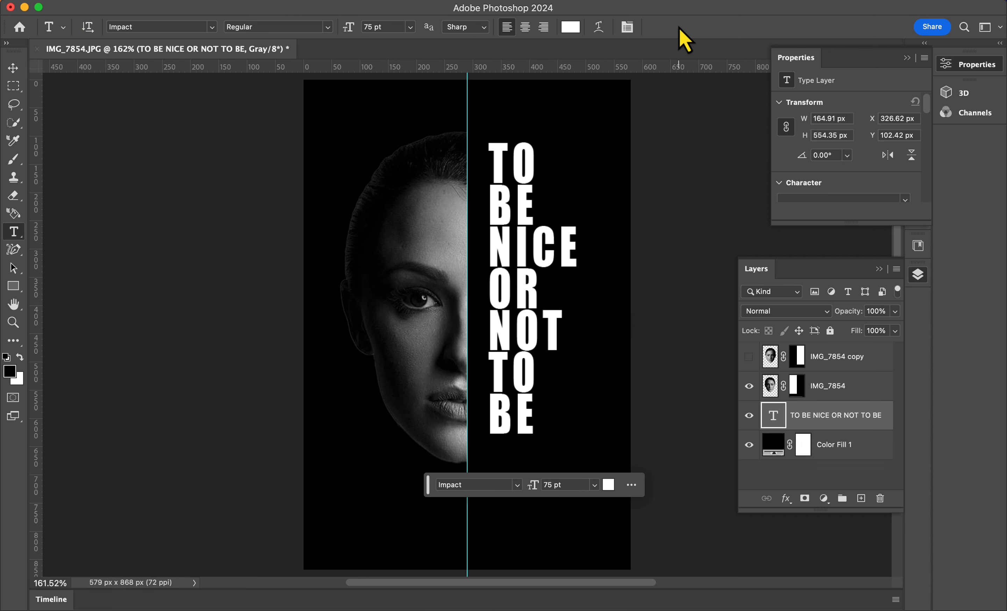
pyautogui.press('v')
pyautogui.moveTo(503, 247); pyautogui.dragTo(496, 247)
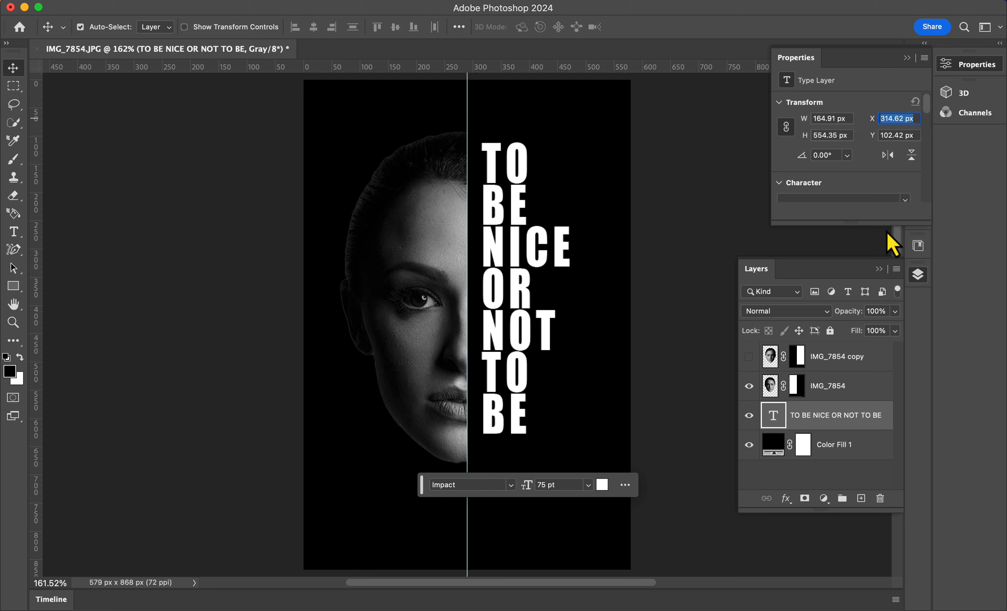
# Move the text block against the centre guide and shift it slightly down so it lines up with the half face.
pyautogui.press('Return')
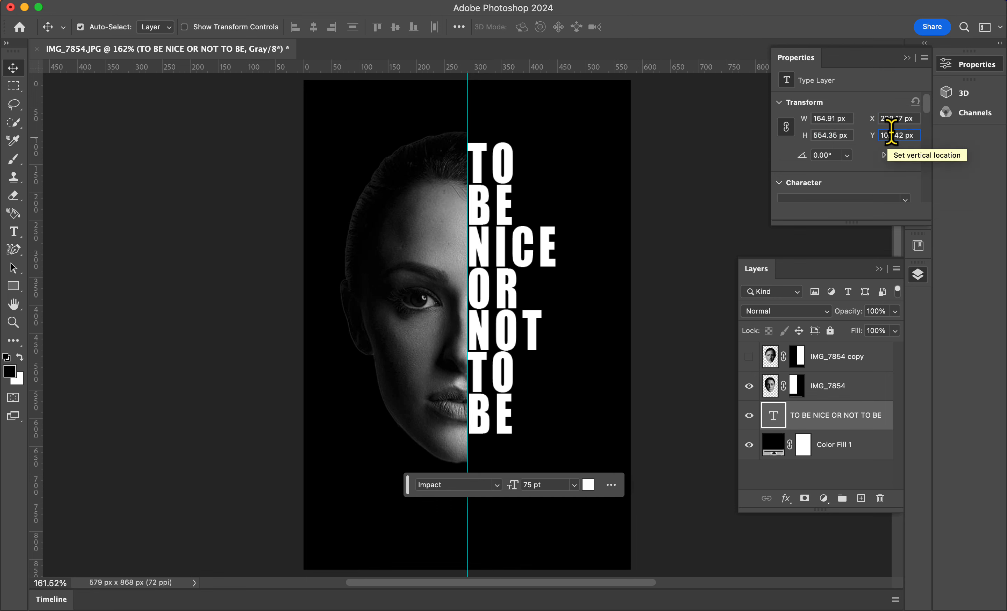
pyautogui.scroll(-3, 832, 191)
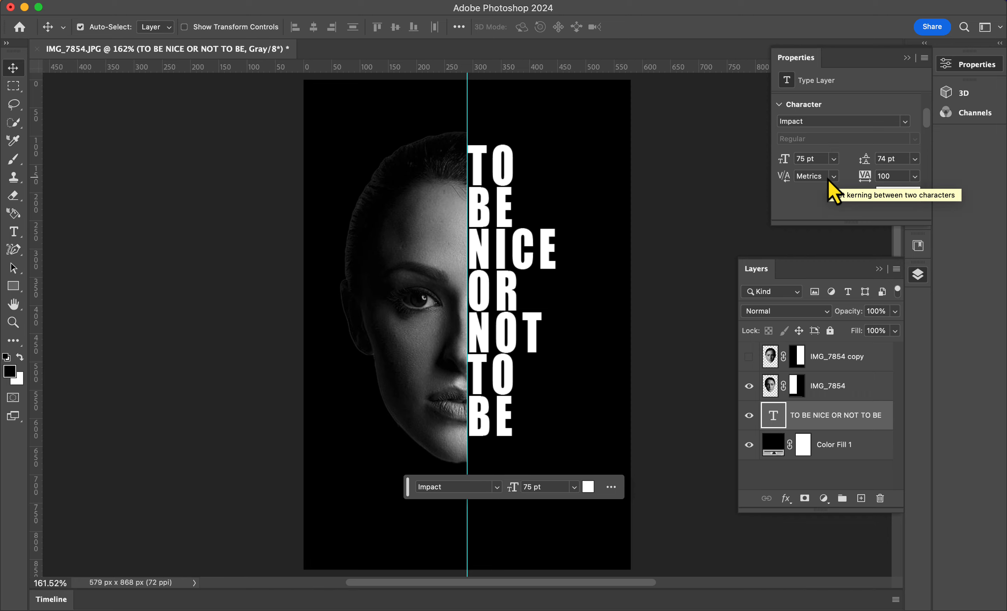
pyautogui.scroll(-4, 829, 180)
pyautogui.click(907, 58)
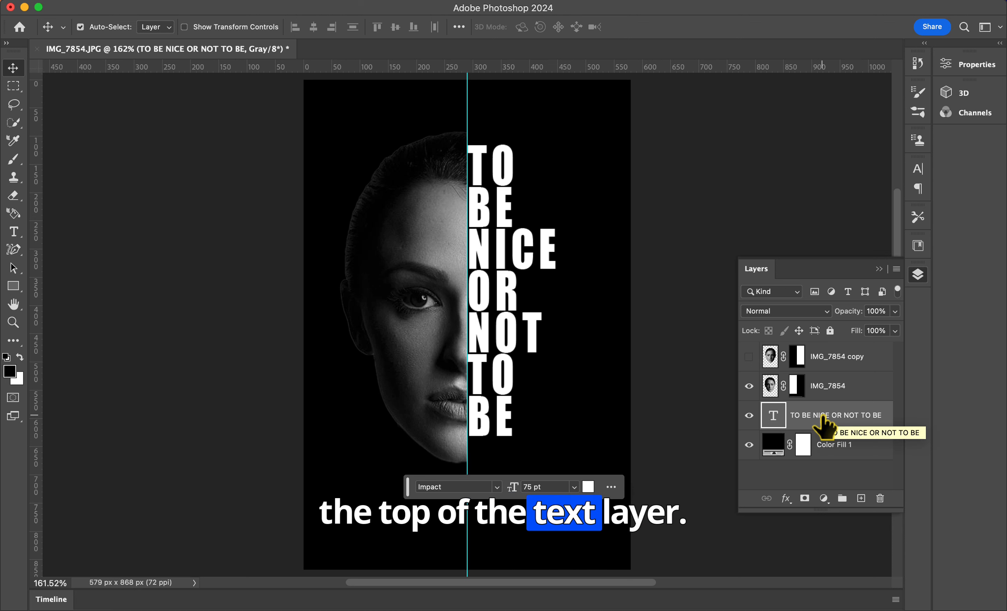
# Move the flipped face copy directly above the text layer, clip it to the text and make it visible.
pyautogui.moveTo(842, 357); pyautogui.dragTo(846, 410)
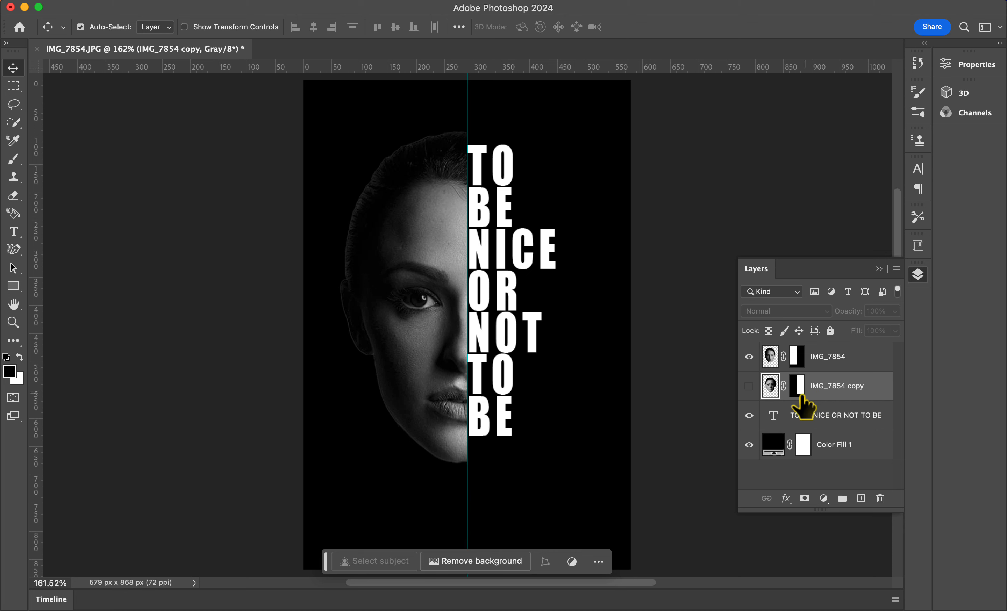
pyautogui.moveTo(814, 393); pyautogui.dragTo(797, 398)
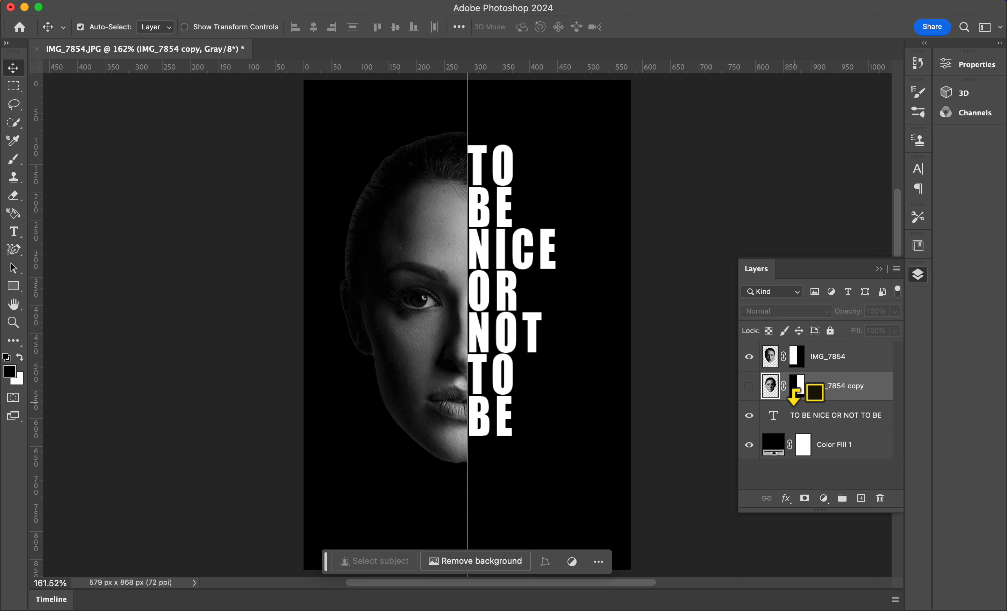
pyautogui.keyDown('alt'); pyautogui.click(793, 400); pyautogui.keyUp('alt')
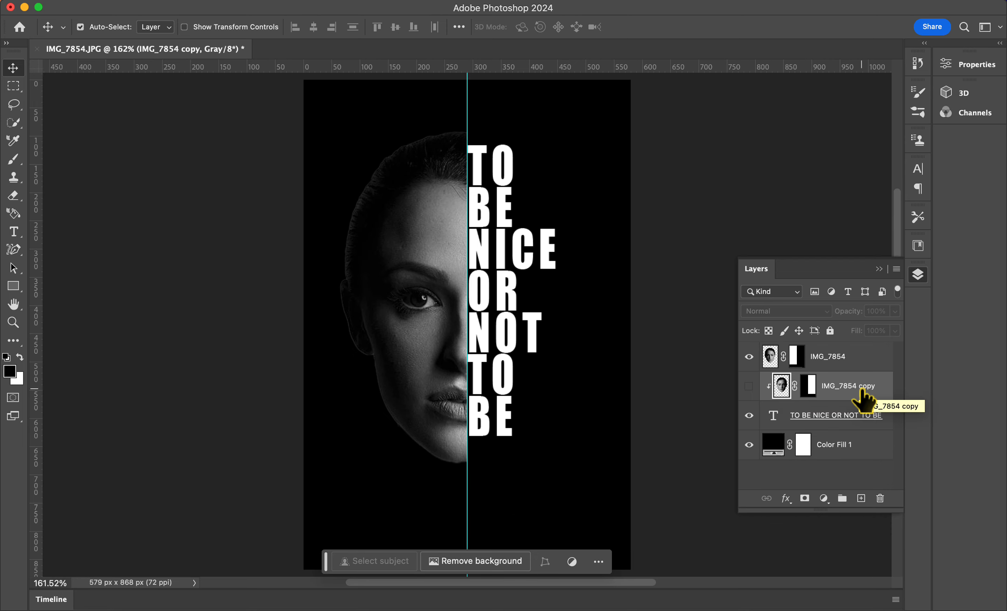
pyautogui.click(749, 387)
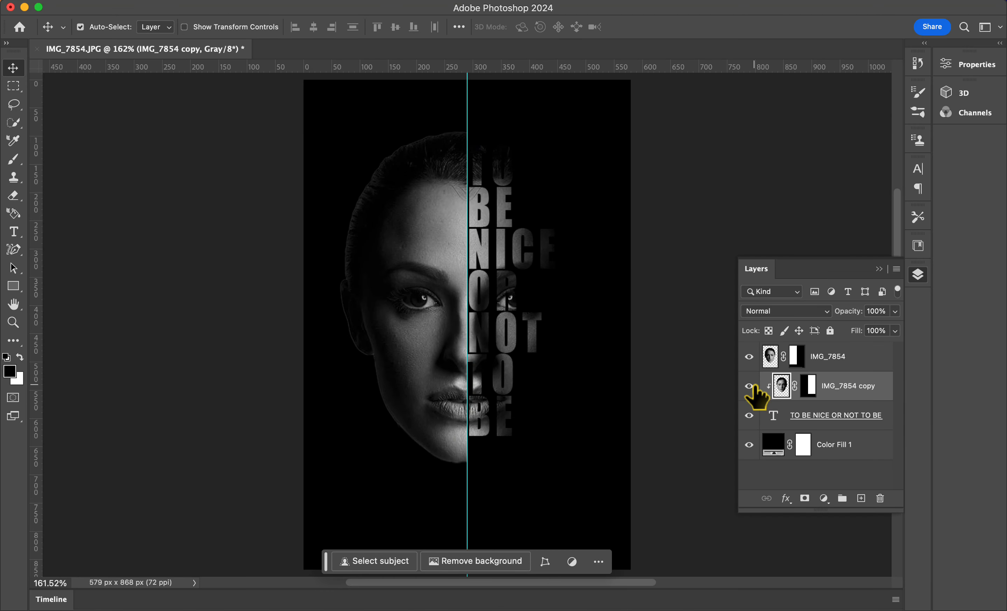
# Paint white at 81% opacity on the original half-face layer's mask to reveal the chin beneath the last word.
pyautogui.click(799, 357)
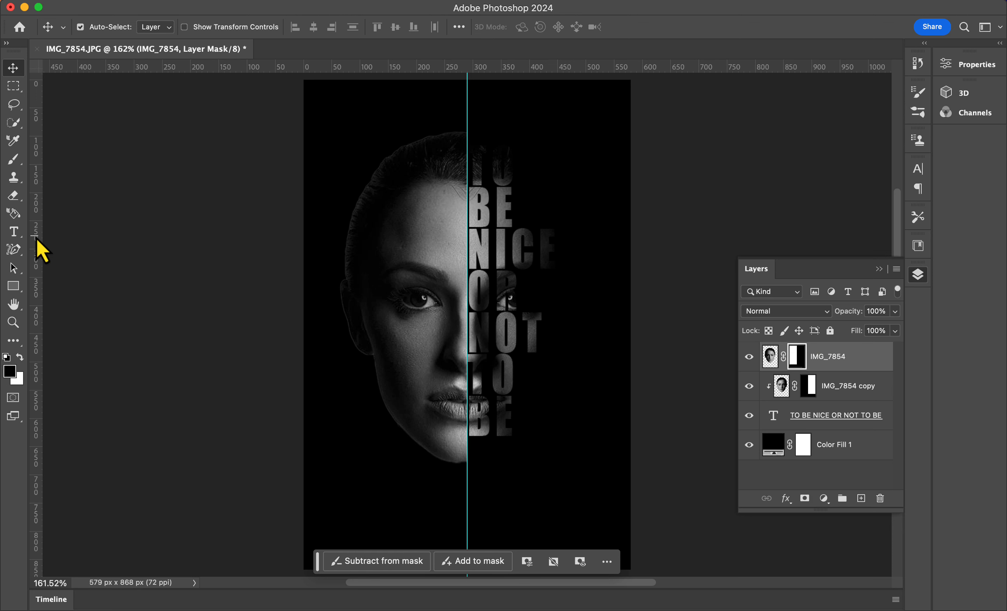
pyautogui.click(14, 160)
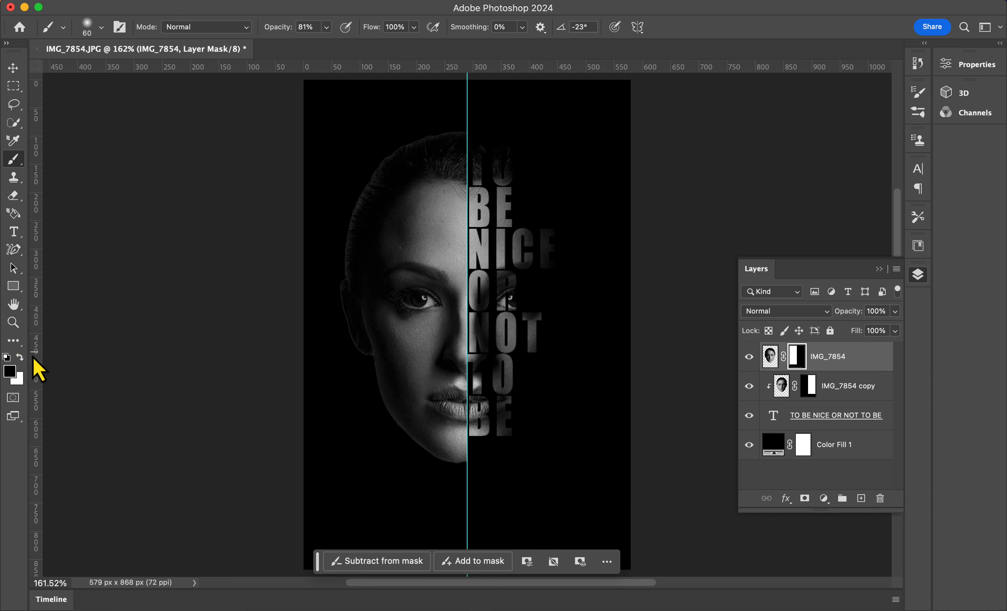
pyautogui.click(20, 357)
pyautogui.scroll(5, 482, 442)
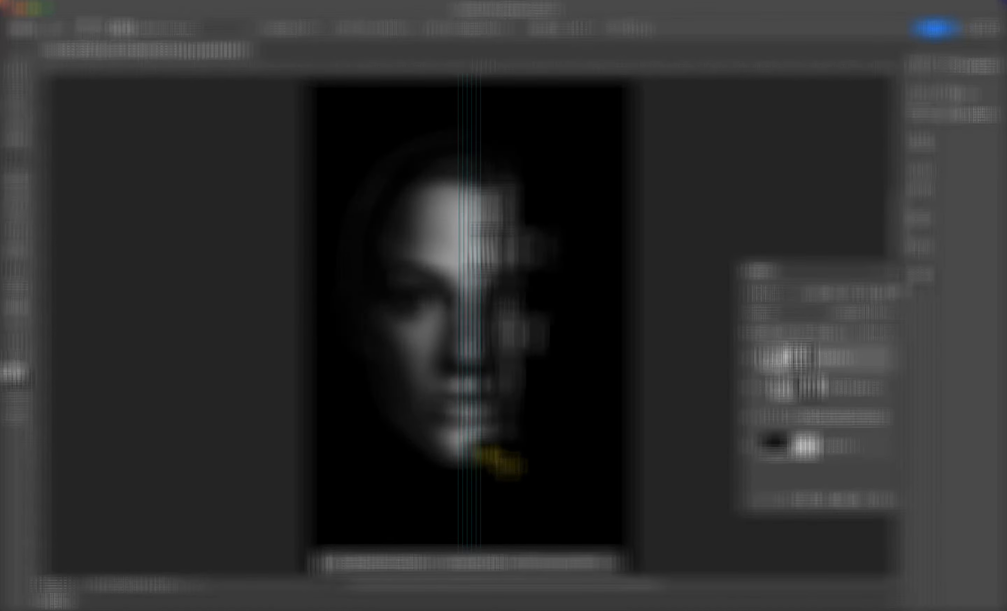
pyautogui.press('[')
pyautogui.press('[')
pyautogui.moveTo(488, 482)
pyautogui.mouseDown()
pyautogui.moveTo(513, 465)
pyautogui.moveTo(473, 454)
pyautogui.moveTo(540, 443)
pyautogui.mouseUp()
pyautogui.press('[')
pyautogui.press('[')
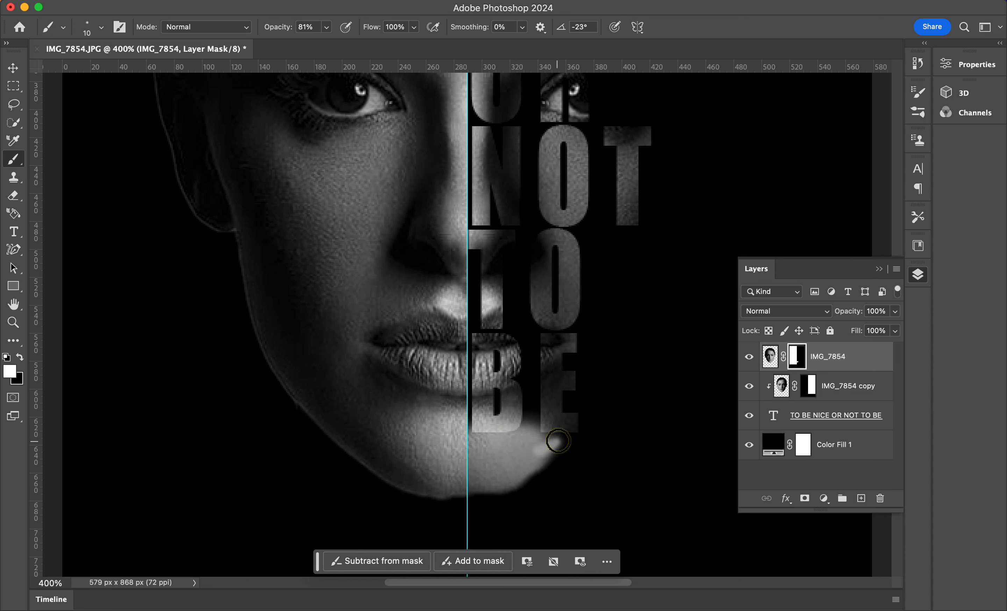
# Fill in the revealed chin up to the base of the last word, painting white on the mask with a 25 px brush.
pyautogui.press(']')
pyautogui.press(']')
pyautogui.press(']')
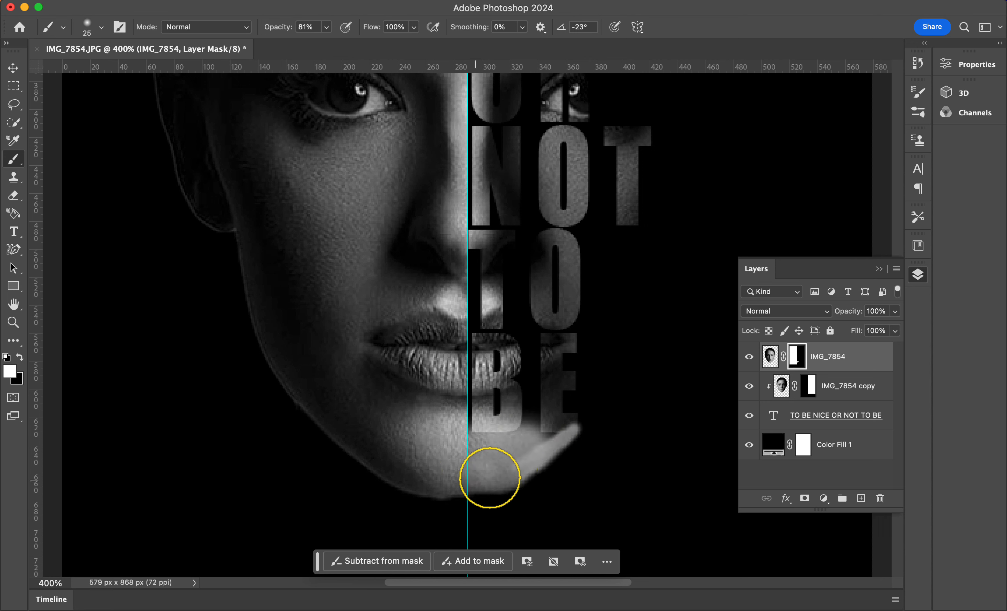
pyautogui.moveTo(490, 479)
pyautogui.mouseDown()
pyautogui.moveTo(515, 464)
pyautogui.moveTo(471, 439)
pyautogui.moveTo(524, 444)
pyautogui.moveTo(565, 430)
pyautogui.moveTo(523, 451)
pyautogui.mouseUp()
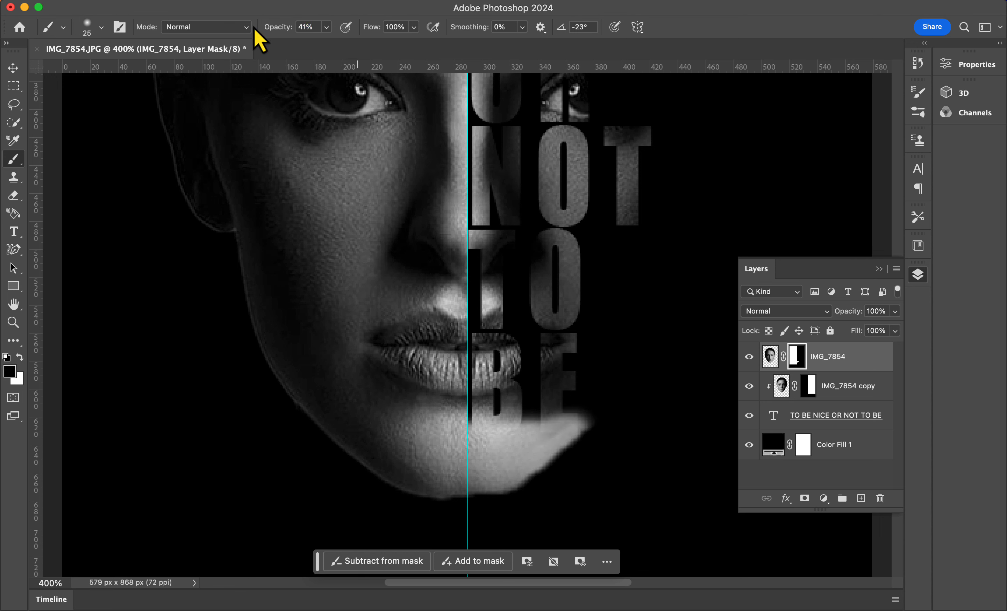
# Paint black on the mask with a 40 px brush at 41% opacity to hide the chin overlapping the last word's letters.
pyautogui.press(']')
pyautogui.press(']')
pyautogui.press(']')
pyautogui.moveTo(580, 428)
pyautogui.mouseDown()
pyautogui.moveTo(529, 409)
pyautogui.moveTo(560, 415)
pyautogui.mouseUp()
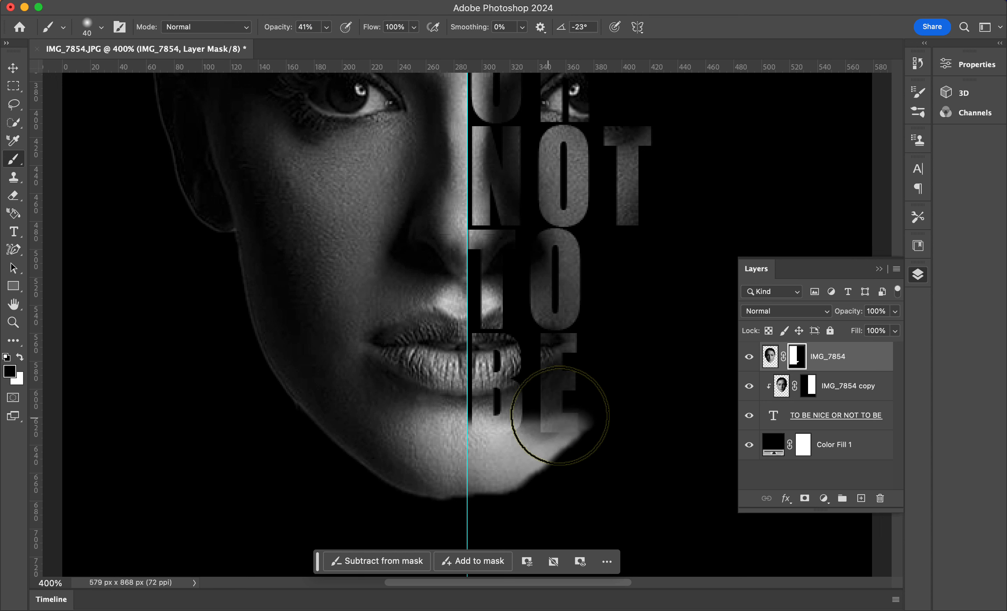
pyautogui.press('super+z')
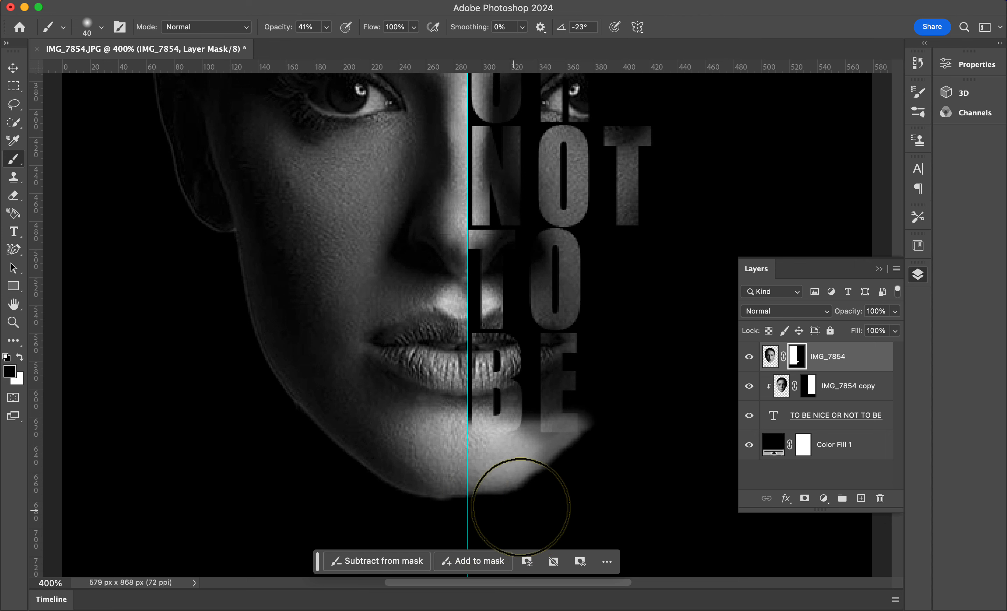
# Remove the vertical centre guide and fit the whole image in view.
pyautogui.click(13, 67)
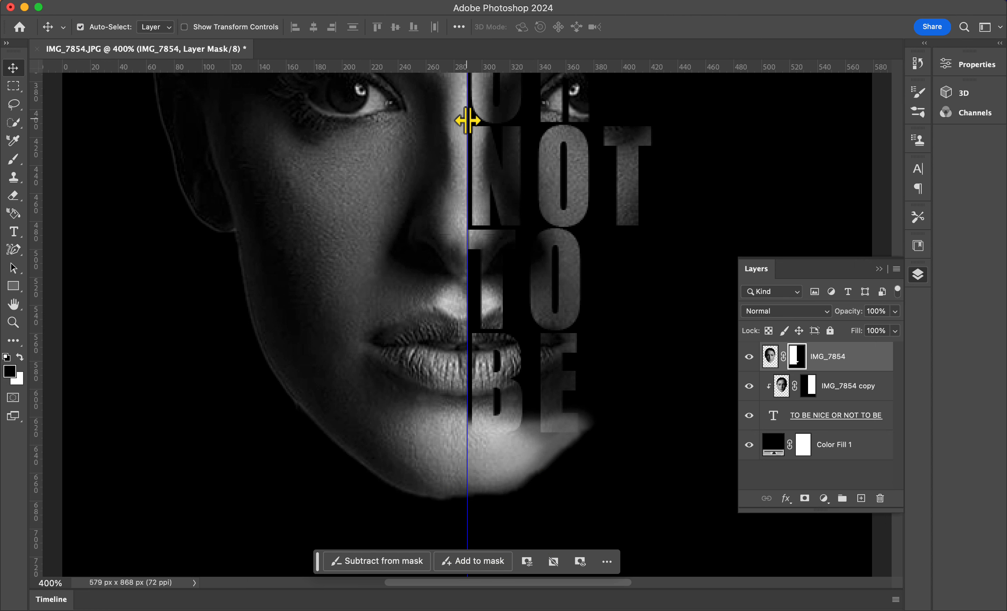
pyautogui.press('super+0')
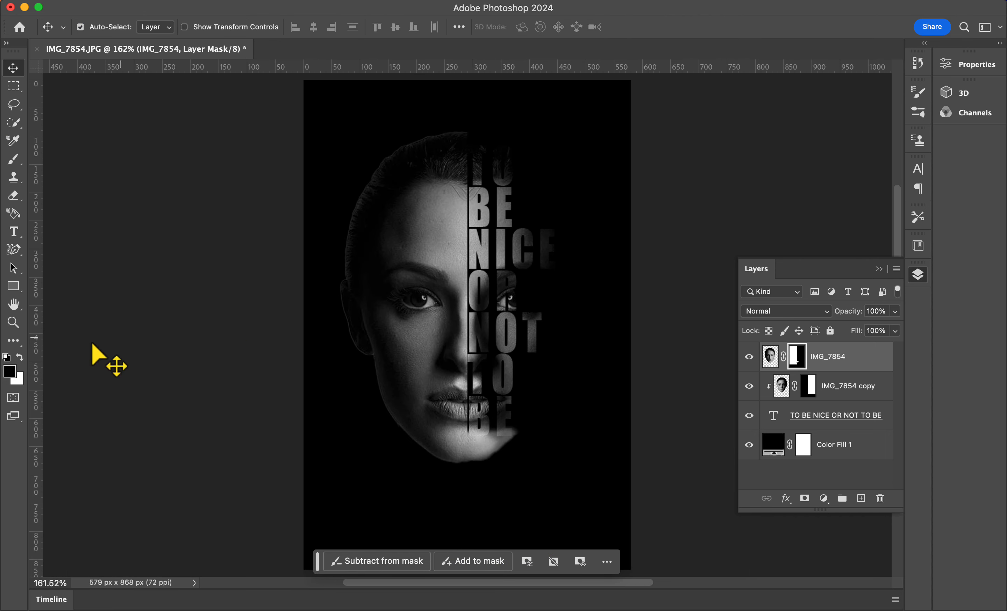
# Paint white at 41% opacity on the original face layer's mask to reveal the head's top edge above the text and refine the chin.
pyautogui.press('b')
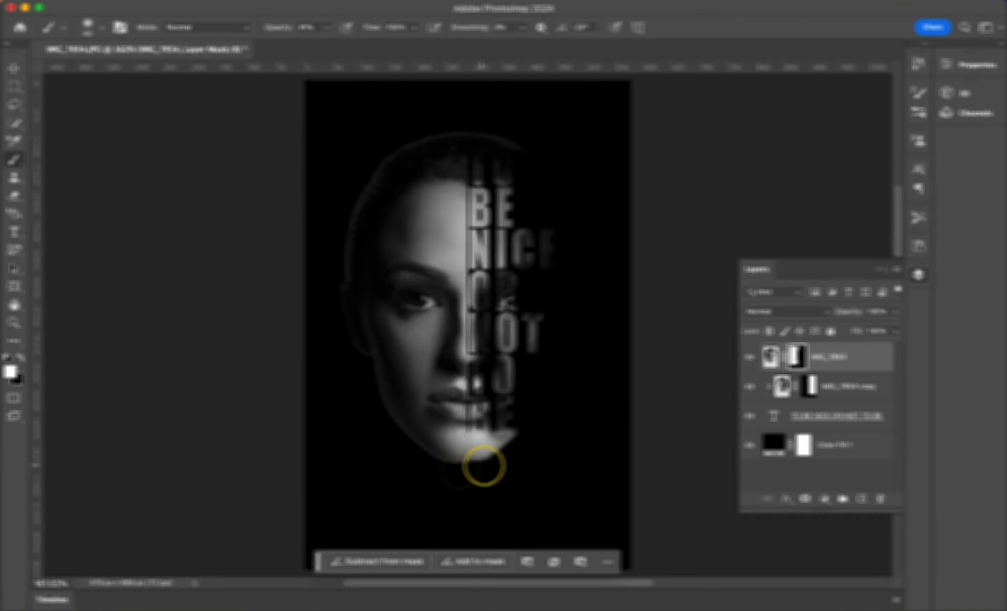
pyautogui.moveTo(483, 466); pyautogui.dragTo(491, 462)
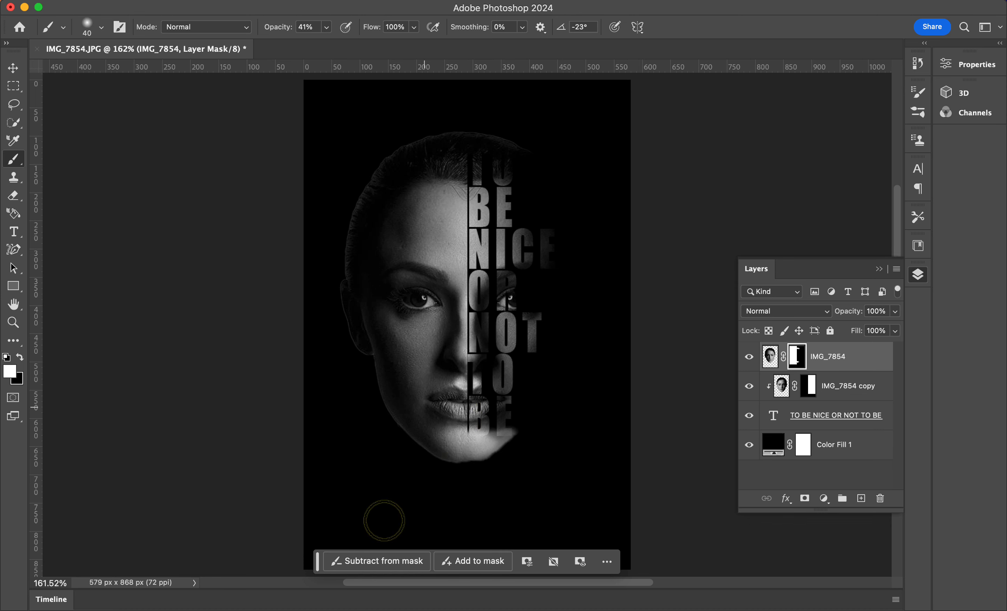